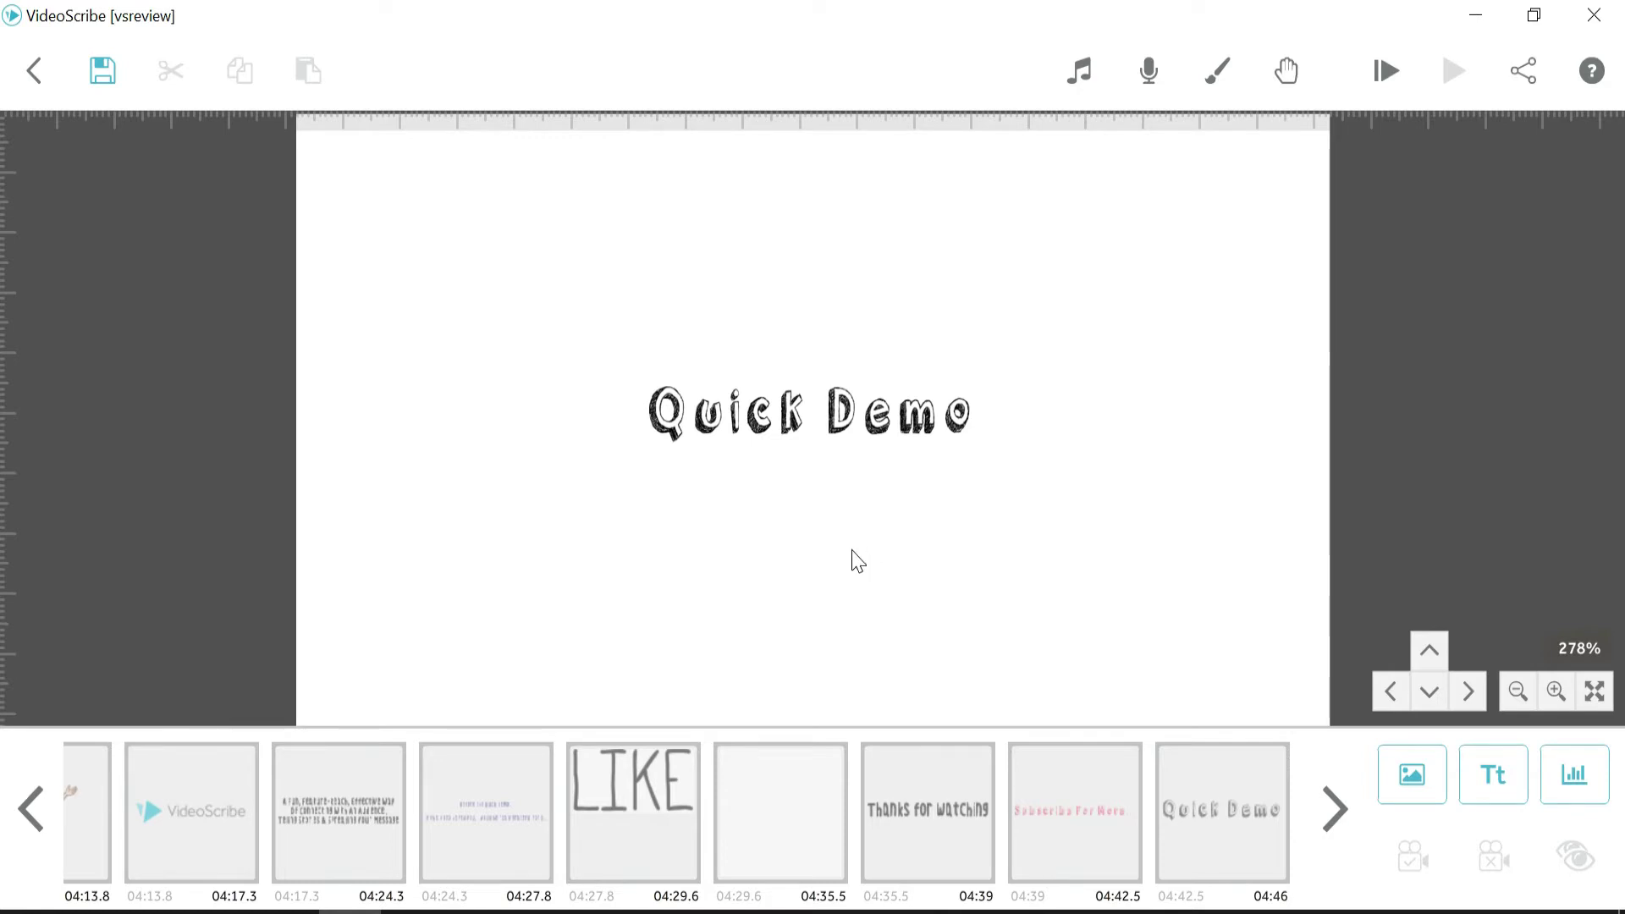
Move the 'Quick Demo' text to the canvas centre, enlarge it slightly, and keep it level.
{"action": "left_click", "coordinate": [861, 440]}
{"action": "left_click_drag", "start_coordinate": [850, 430], "coordinate": [951, 354]}
{"action": "left_click_drag", "start_coordinate": [974, 432], "coordinate": [839, 436]}
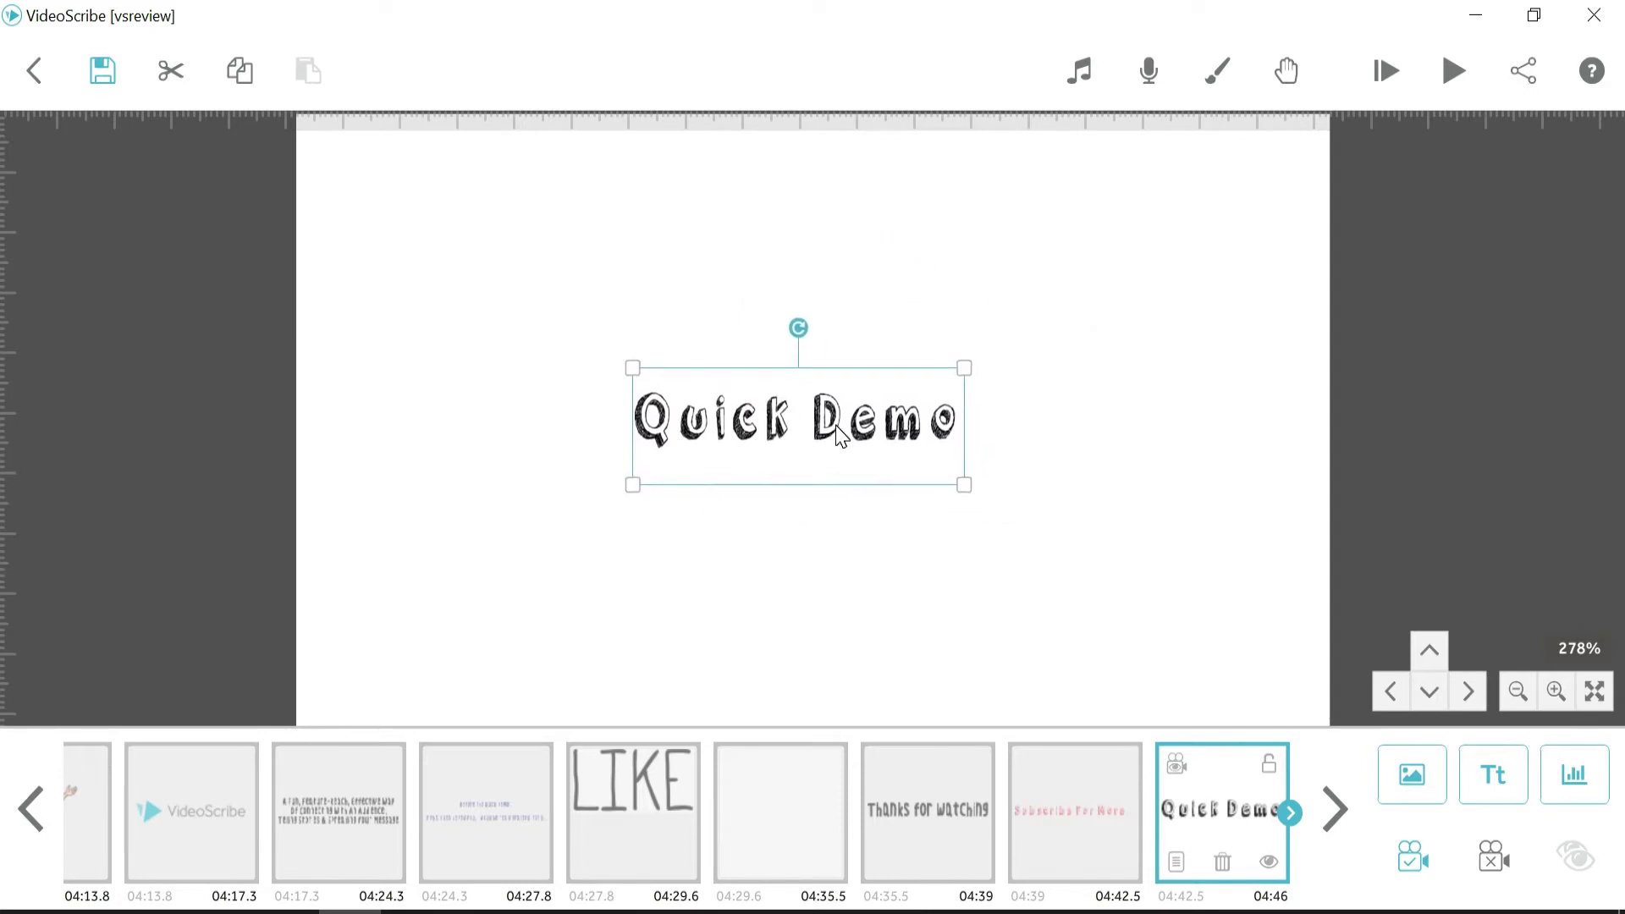
{"action": "mouse_move", "coordinate": [970, 381]}
{"action": "left_mouse_down"}
{"action": "mouse_move", "coordinate": [922, 417]}
{"action": "mouse_move", "coordinate": [967, 372]}
{"action": "left_mouse_up"}
{"action": "mouse_move", "coordinate": [797, 332]}
{"action": "left_mouse_down"}
{"action": "mouse_move", "coordinate": [875, 352]}
{"action": "mouse_move", "coordinate": [801, 329]}
{"action": "left_mouse_up"}
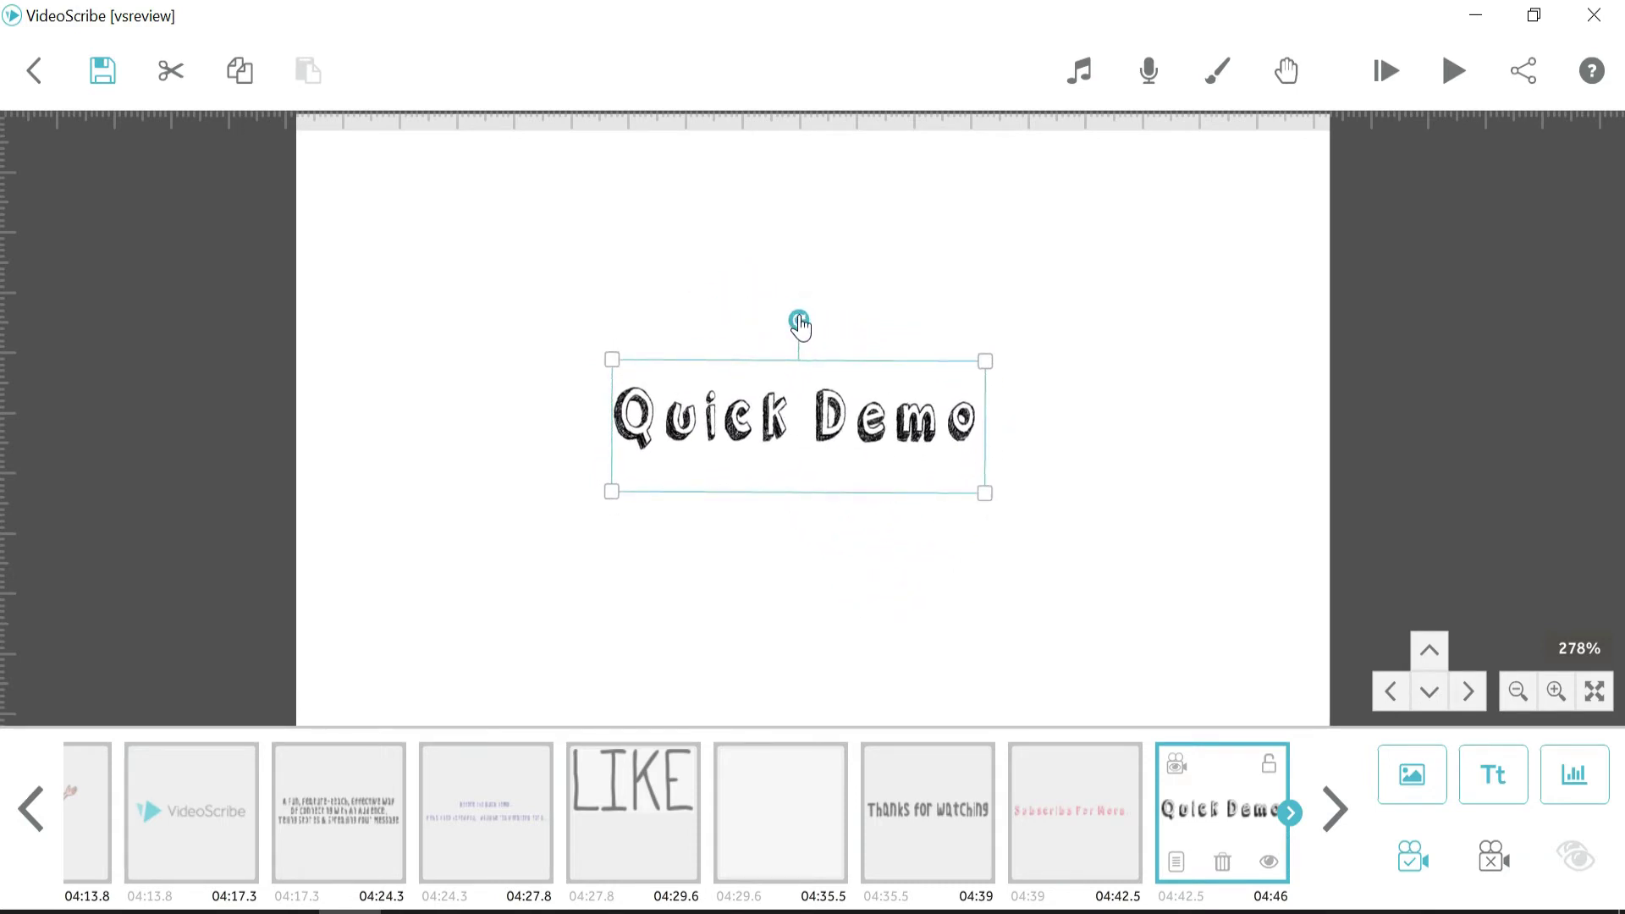
{"action": "right_click", "coordinate": [774, 425]}
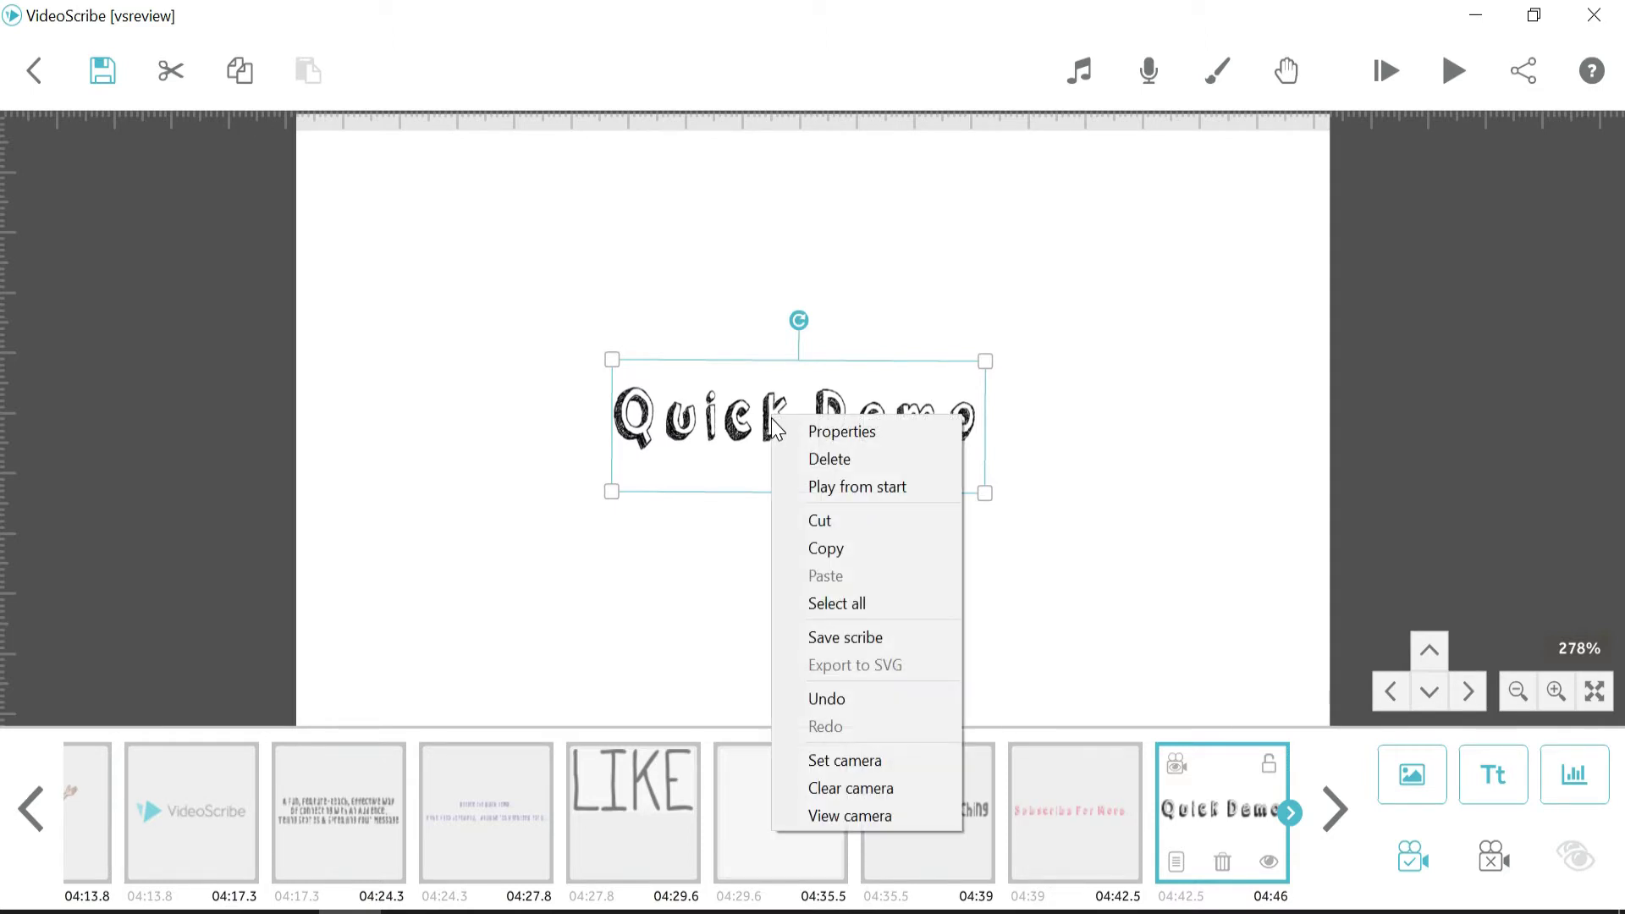
Open the 'Quick Demo' text properties and view its wording in Edit Text.
{"action": "left_click", "coordinate": [830, 434]}
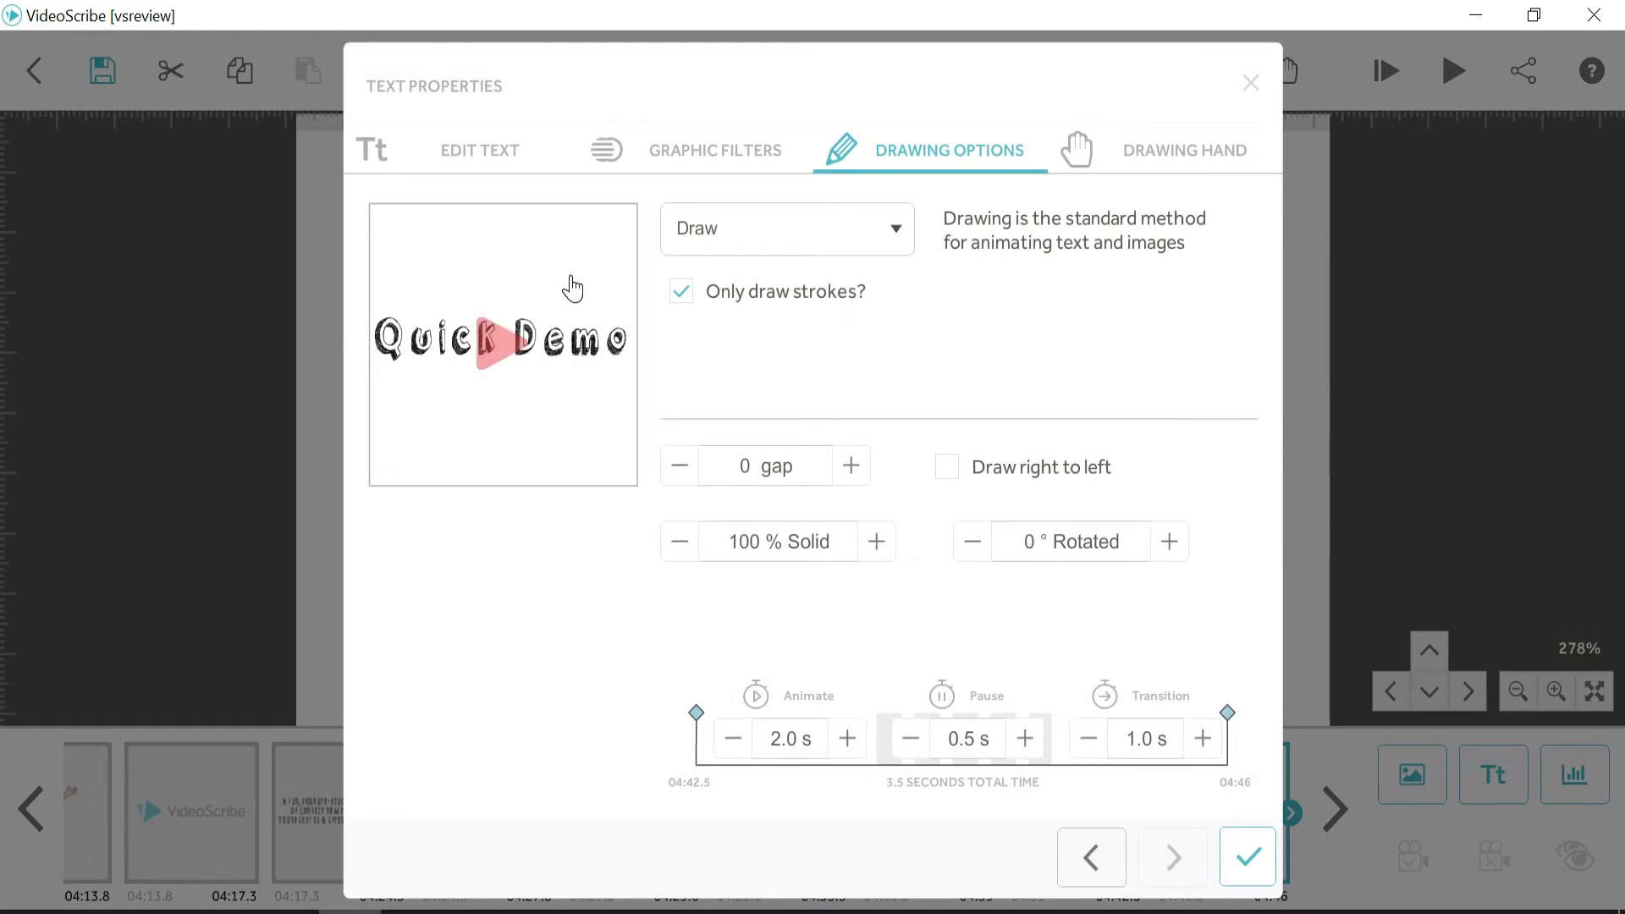
{"action": "left_click", "coordinate": [463, 152]}
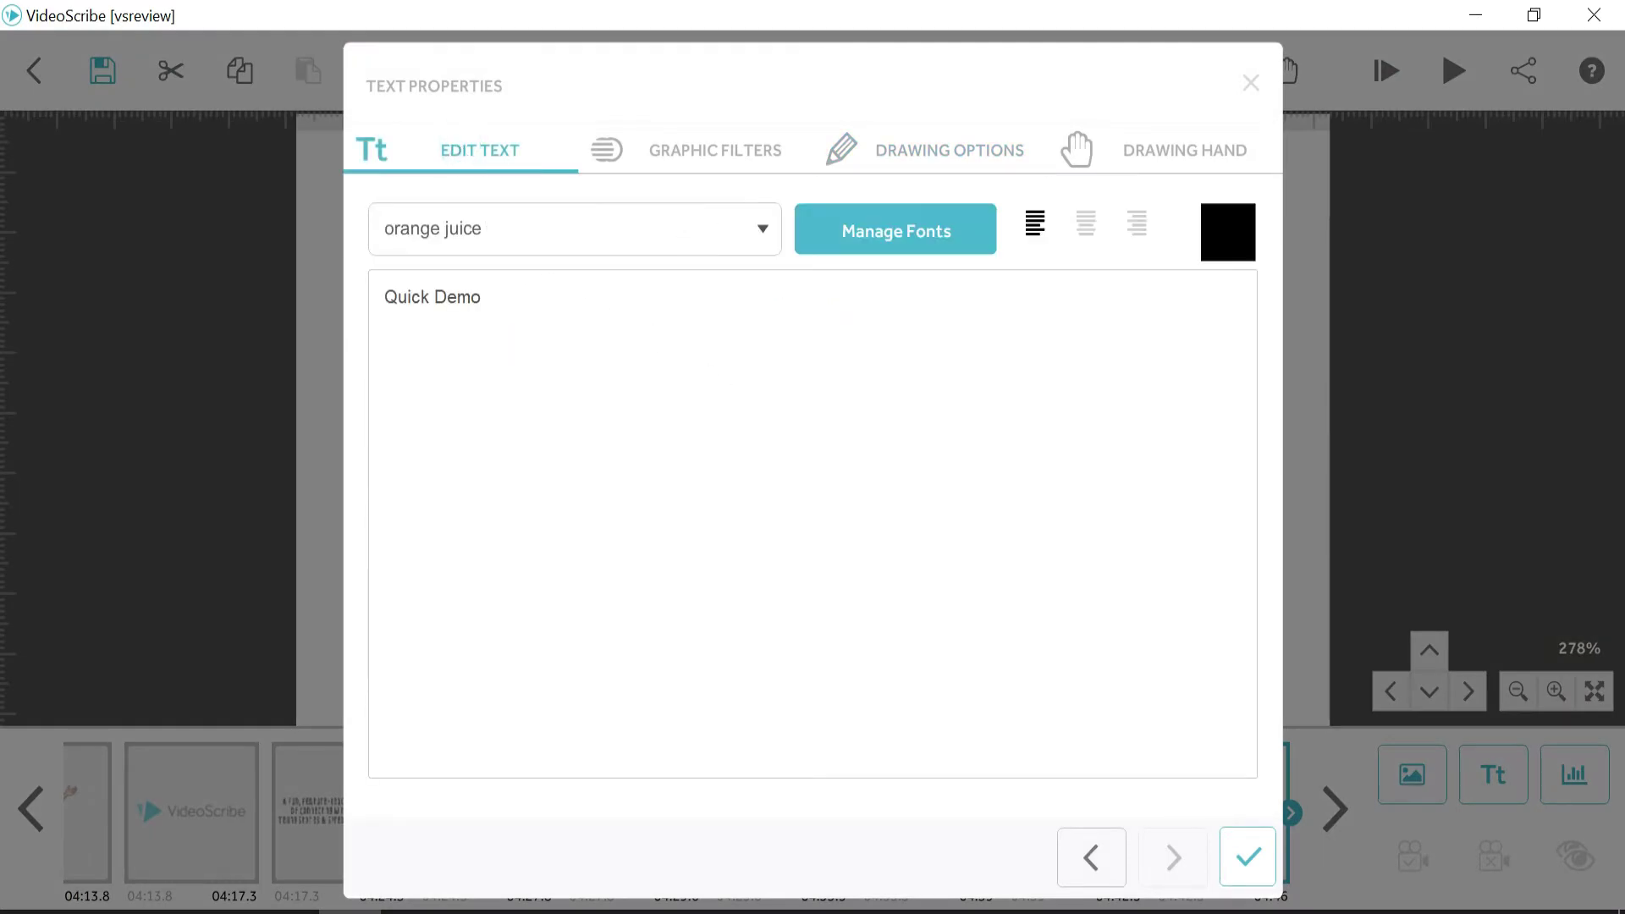
{"action": "double_click", "coordinate": [395, 310]}
{"action": "left_click", "coordinate": [513, 306]}
Check the font list and imported fonts manager, keeping the orange juice font.
{"action": "left_click", "coordinate": [763, 232]}
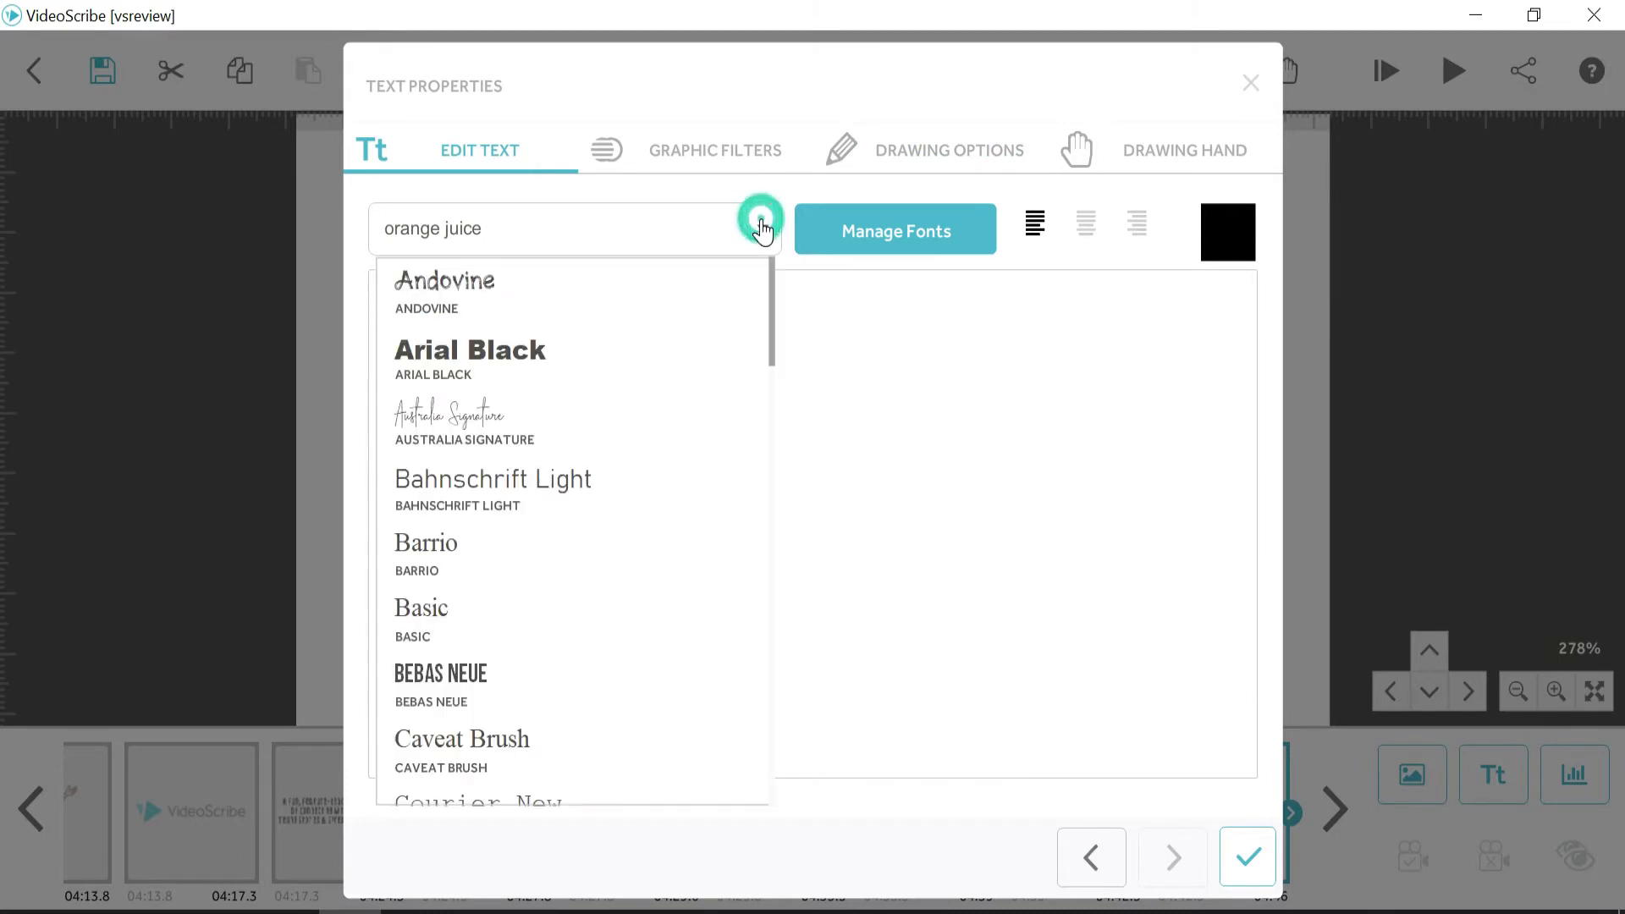
{"action": "left_click", "coordinate": [762, 228]}
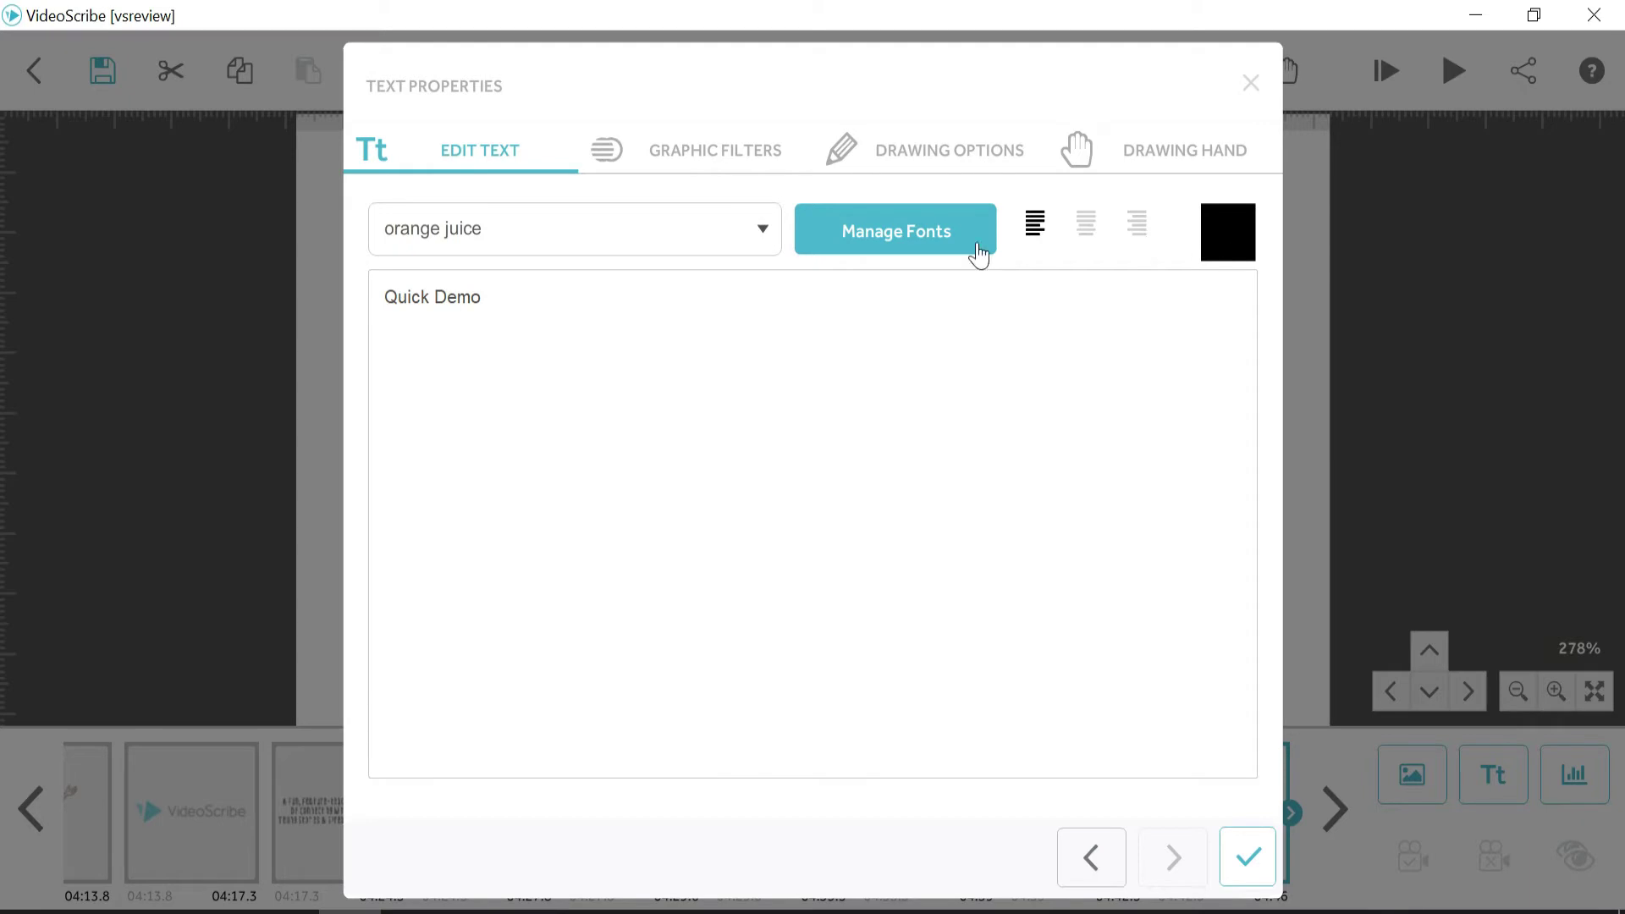
{"action": "left_click", "coordinate": [909, 247]}
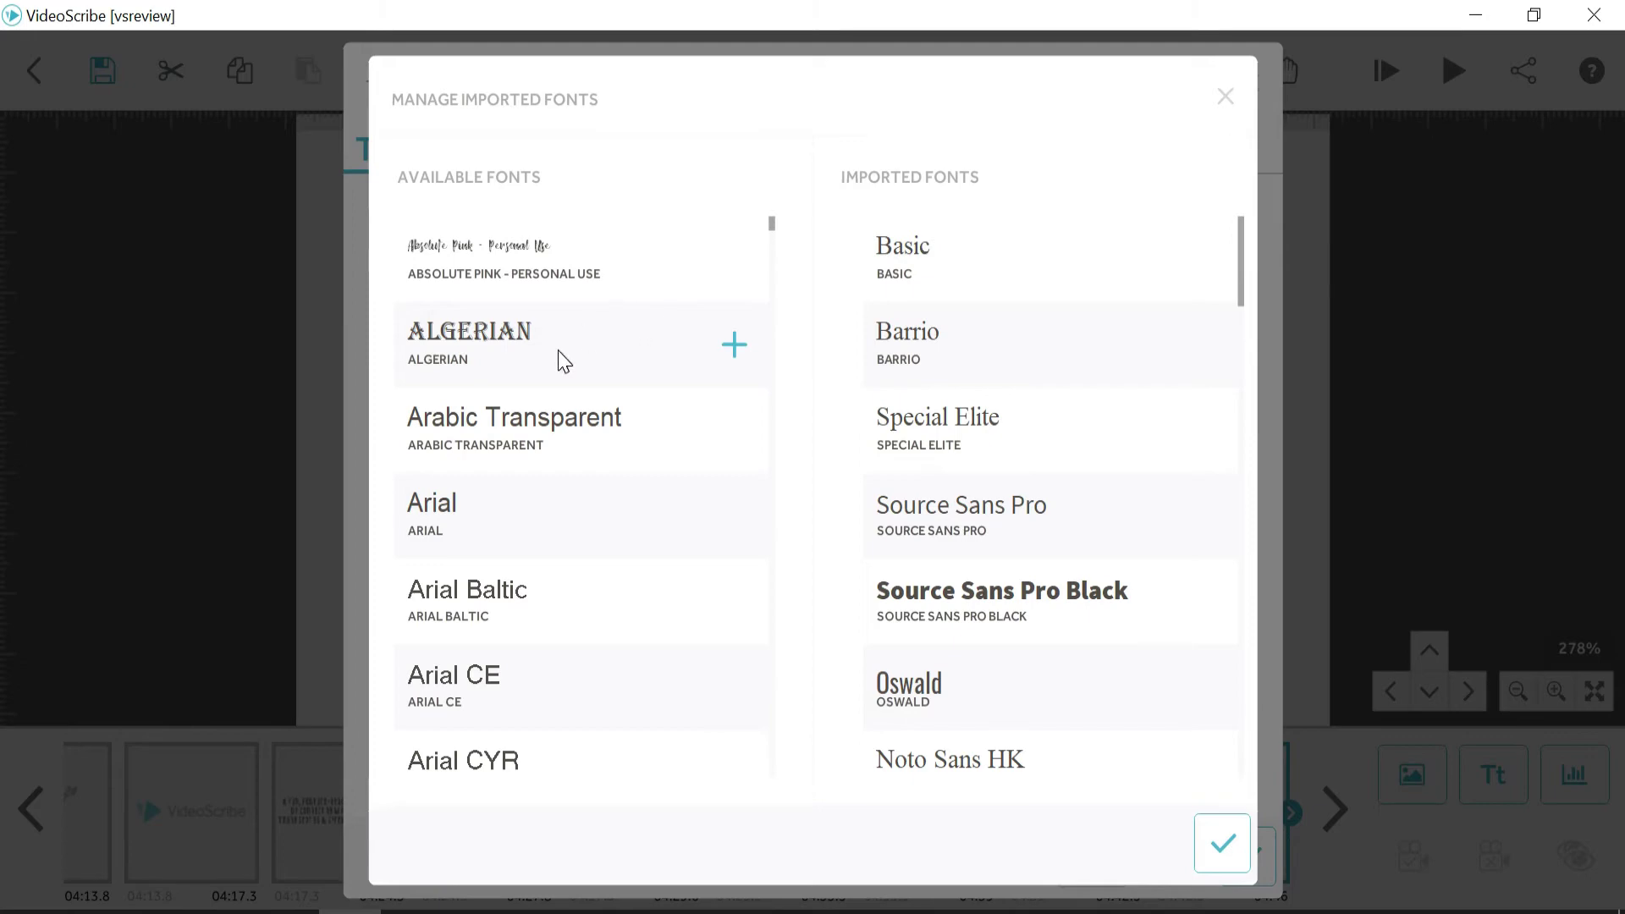
{"action": "mouse_move", "coordinate": [1004, 529]}
{"action": "mouse_move", "coordinate": [1153, 430]}
{"action": "left_click", "coordinate": [1227, 100]}
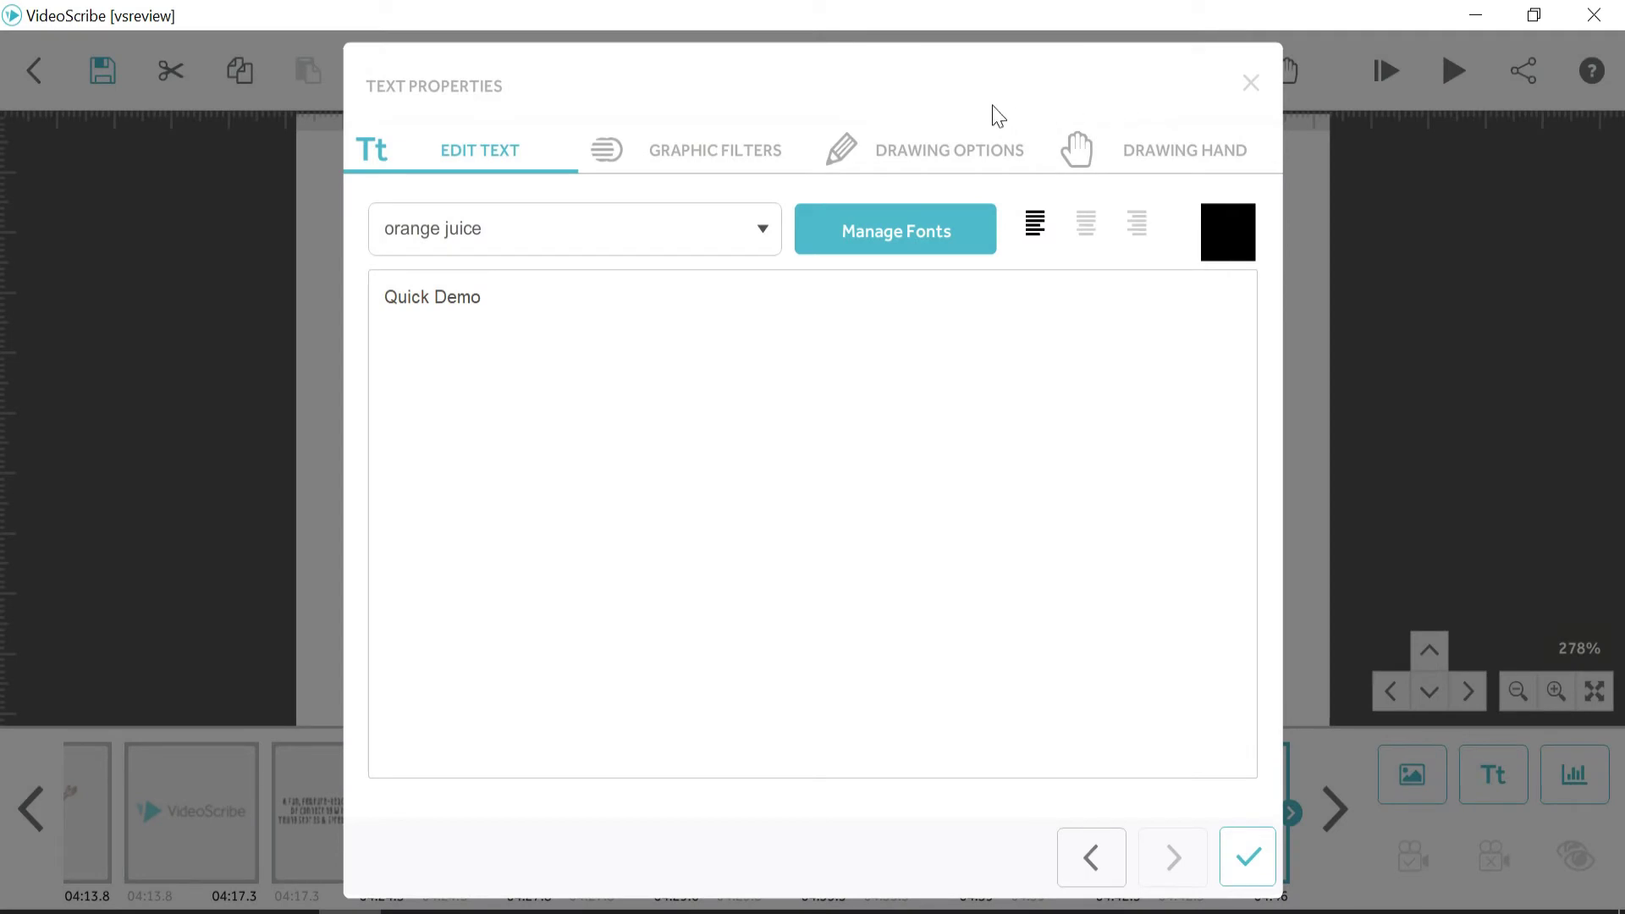
Review the text's graphic filters and drawing options, previewing the default Draw animation.
{"action": "left_click", "coordinate": [660, 160]}
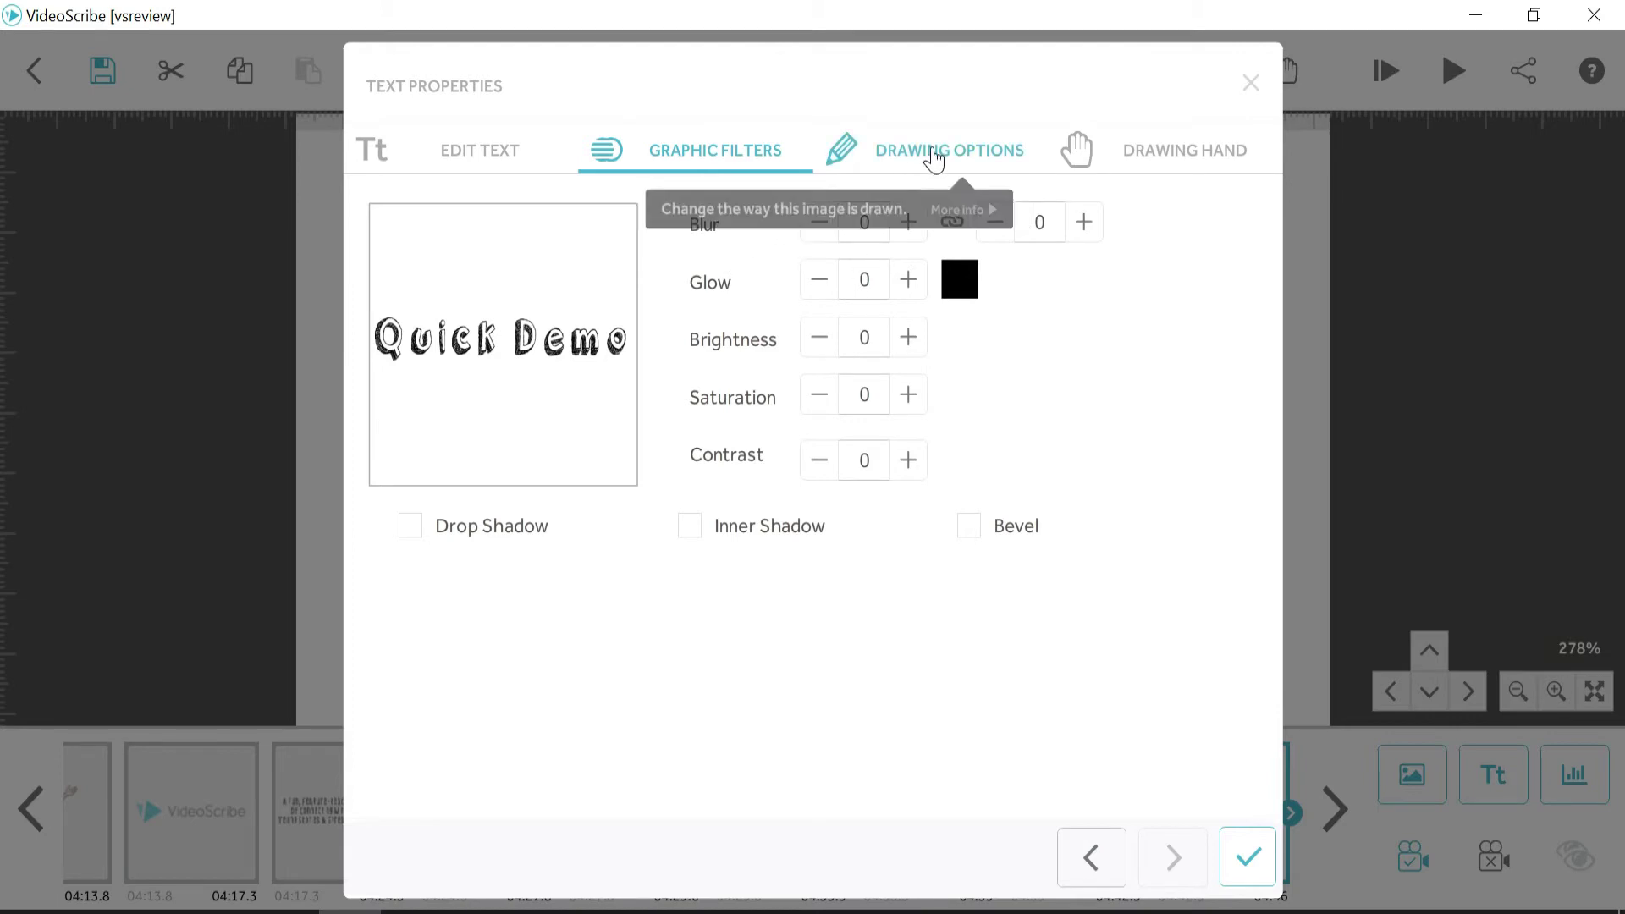
{"action": "left_click", "coordinate": [931, 152]}
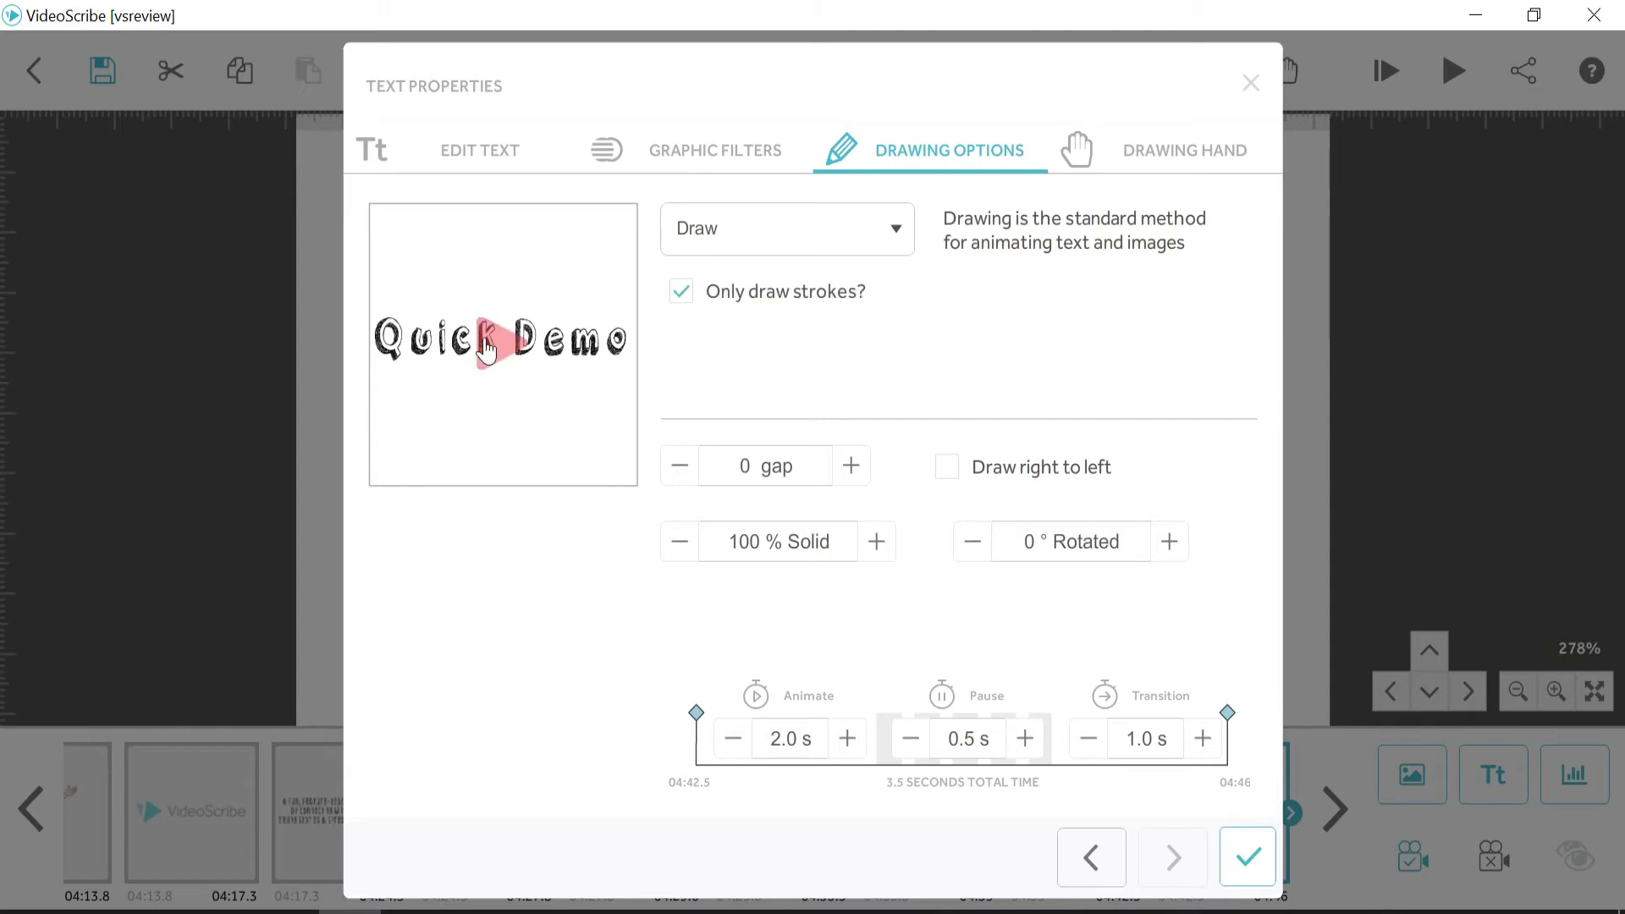
{"action": "left_click", "coordinate": [499, 344]}
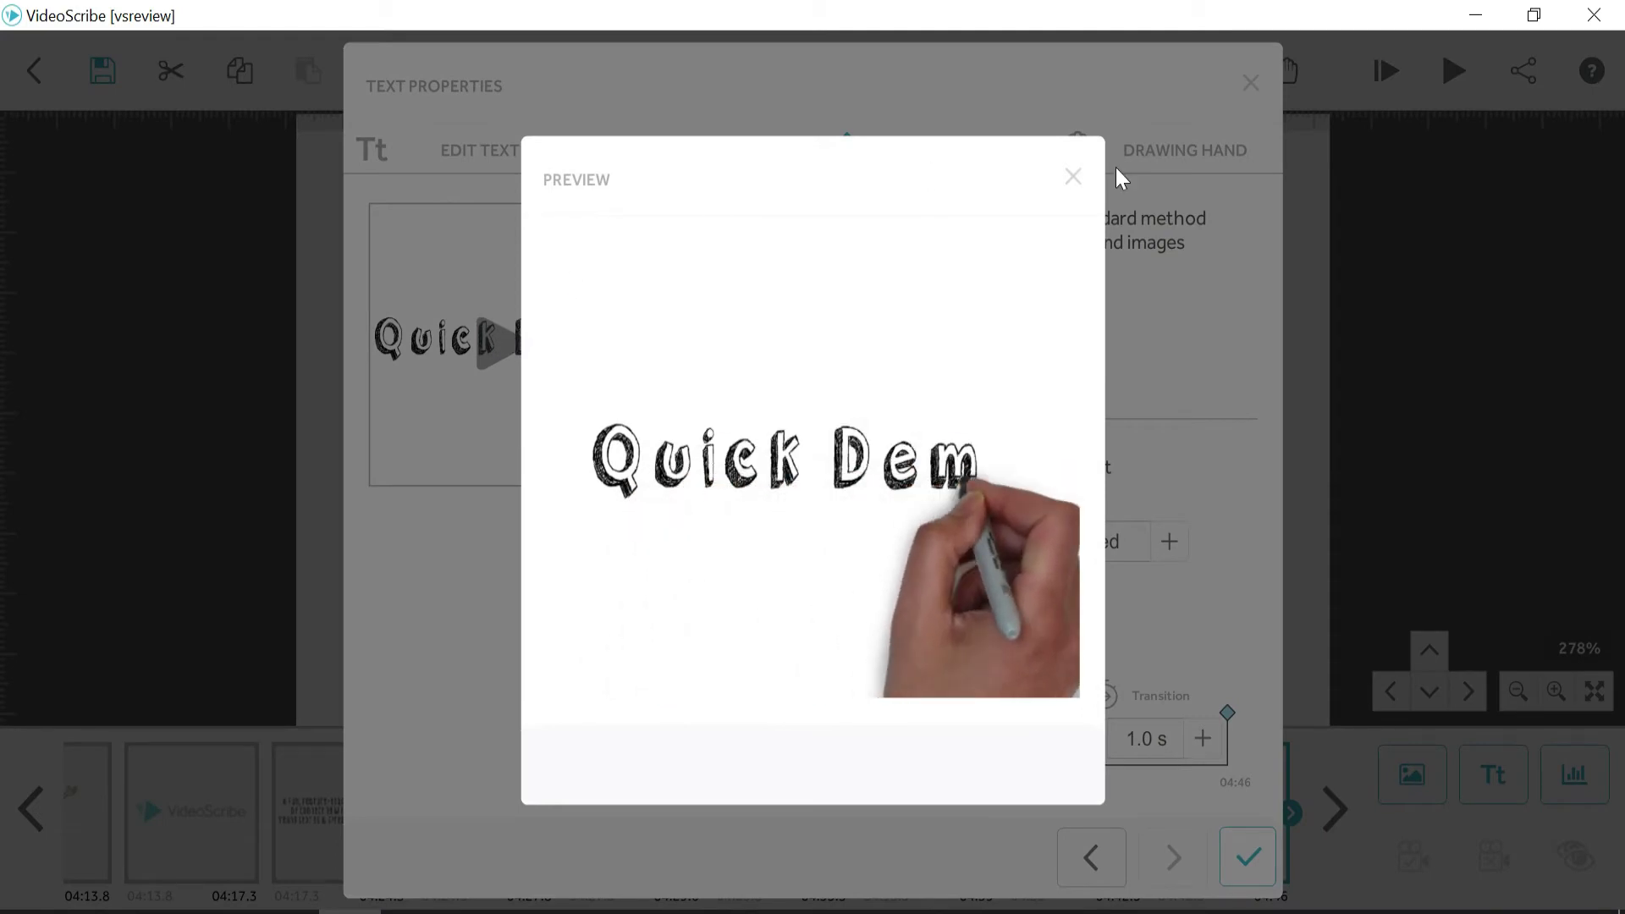
{"action": "left_click", "coordinate": [1088, 185]}
Switch the text's entrance to Move In from the top and preview it.
{"action": "left_click", "coordinate": [894, 226]}
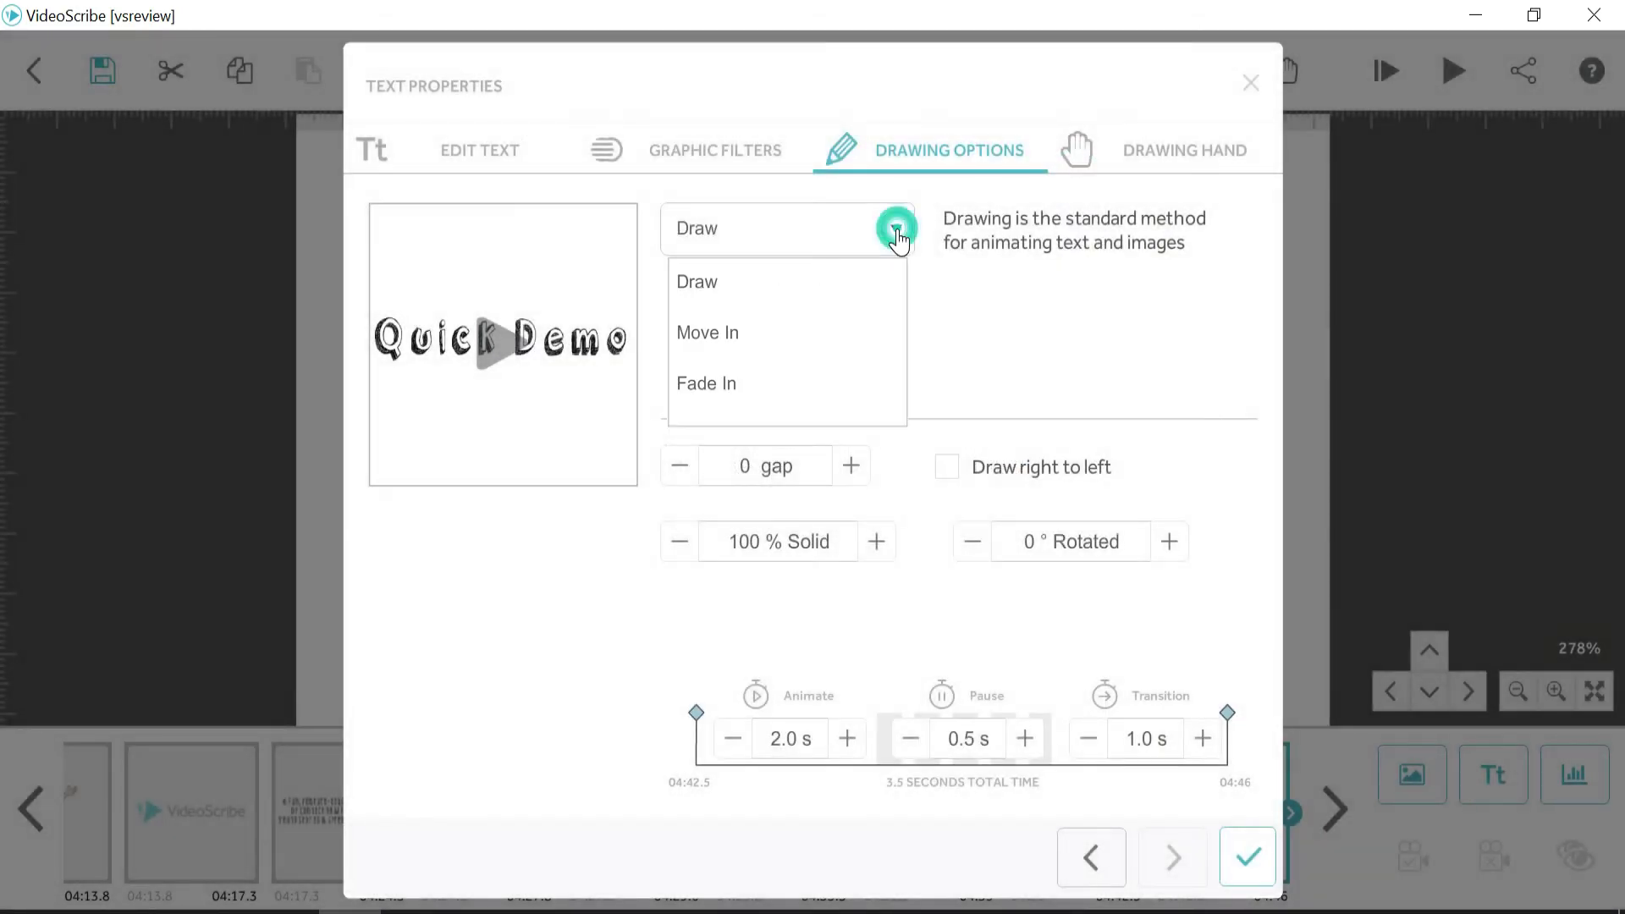
{"action": "left_click", "coordinate": [730, 342]}
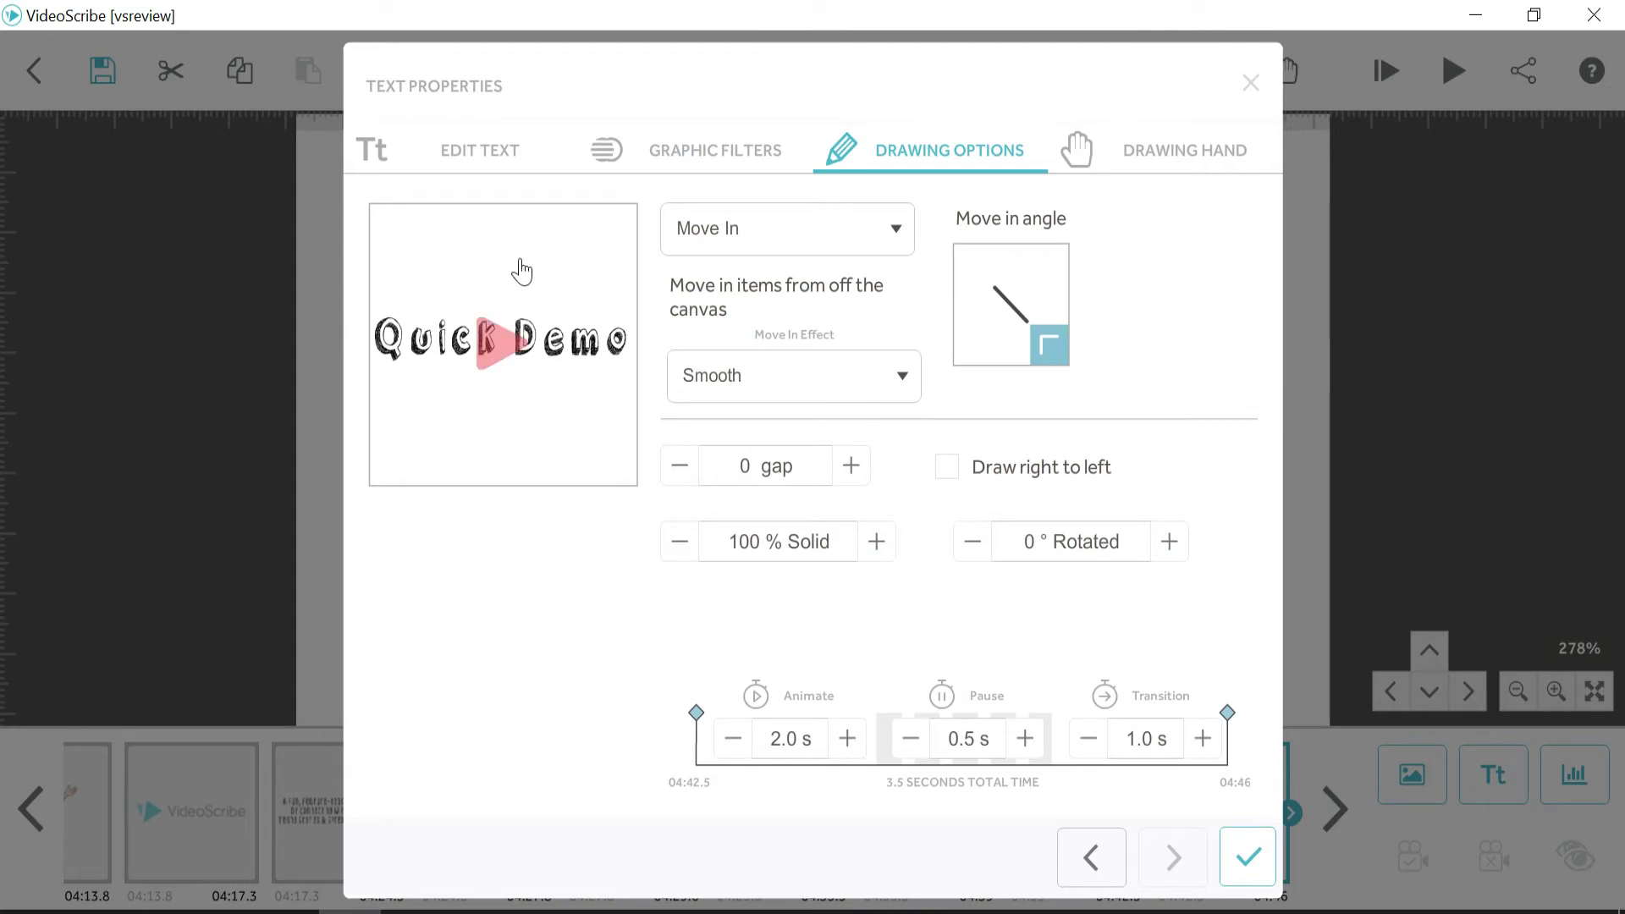
{"action": "left_click", "coordinate": [1005, 271]}
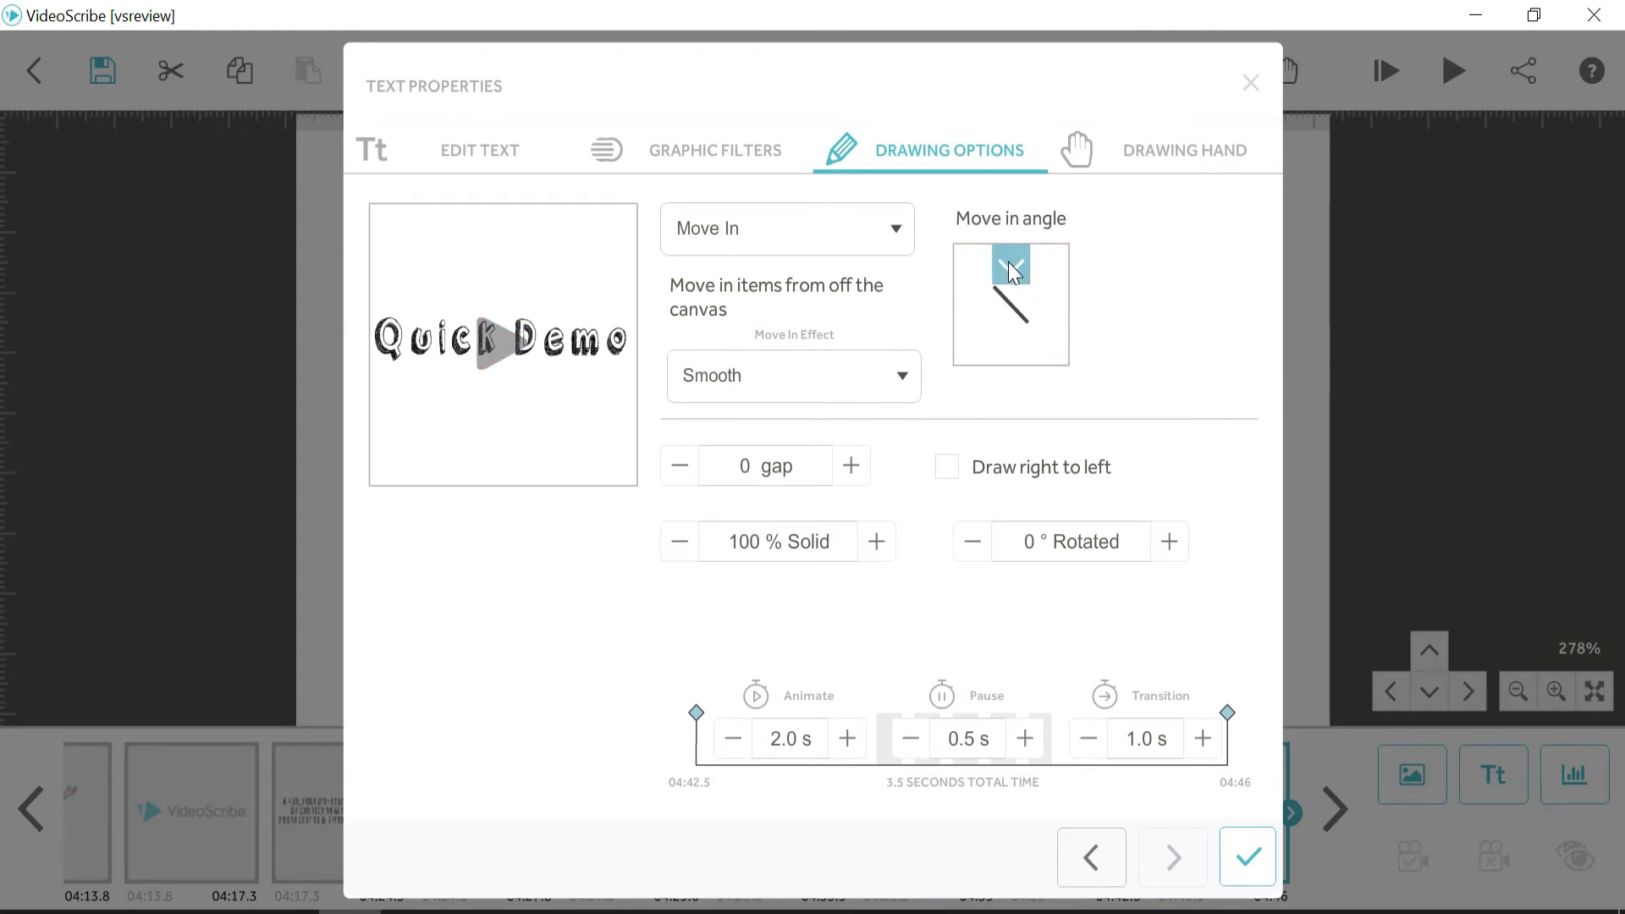
{"action": "left_click", "coordinate": [508, 343]}
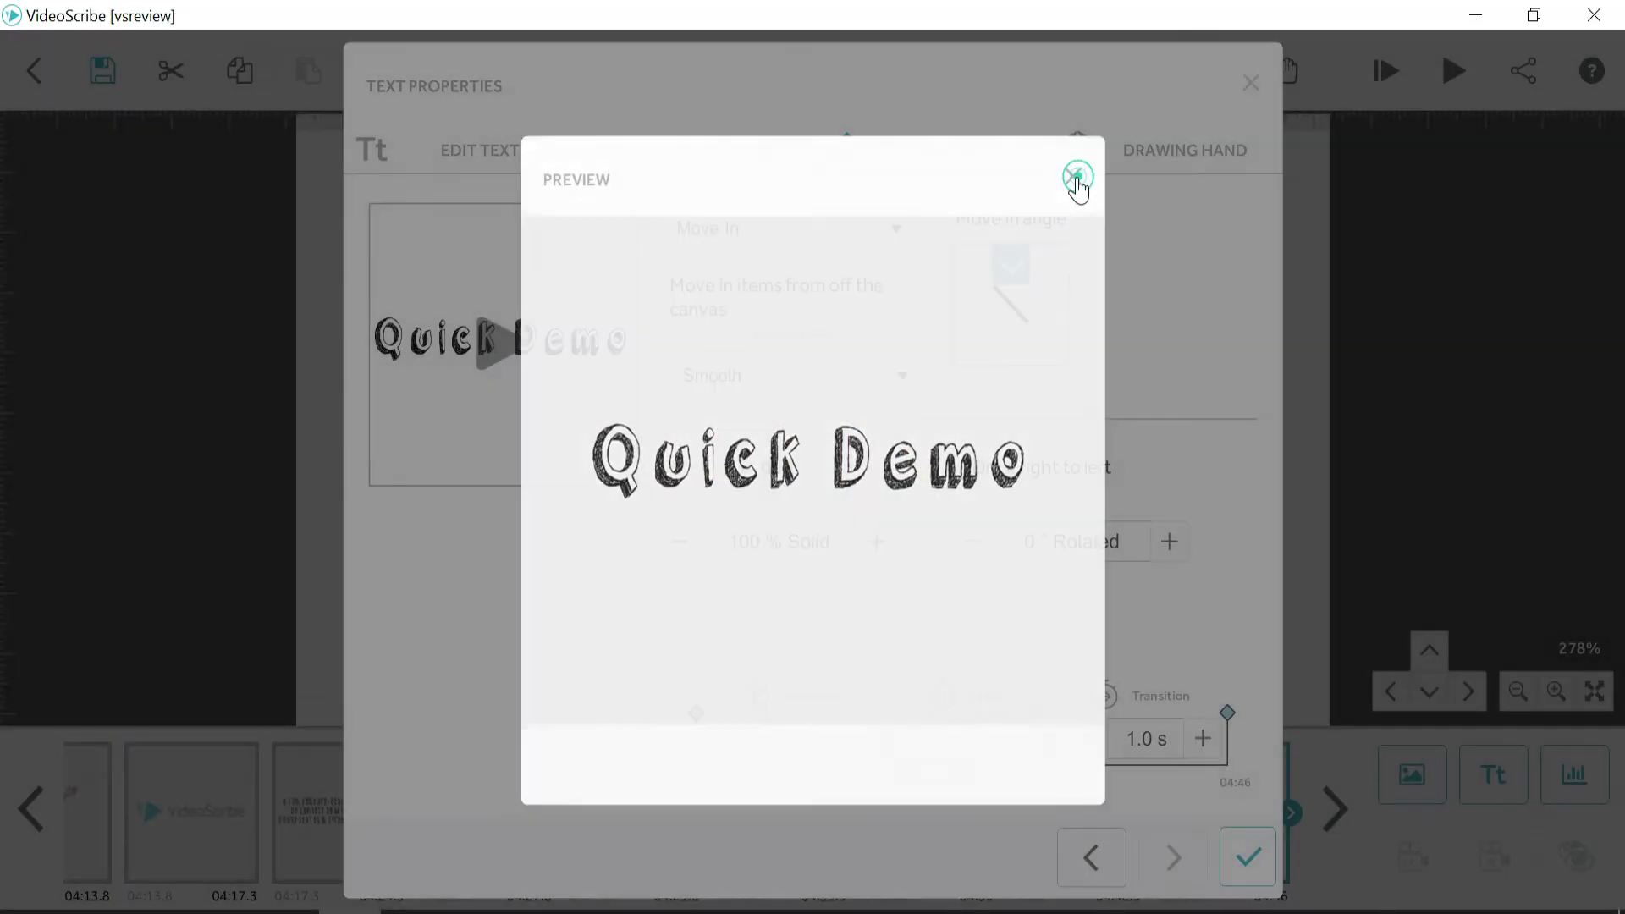
{"action": "left_click", "coordinate": [1073, 177]}
Preview a Fade In entrance, then set the animation back to Draw.
{"action": "left_click", "coordinate": [782, 222]}
{"action": "left_click", "coordinate": [744, 390]}
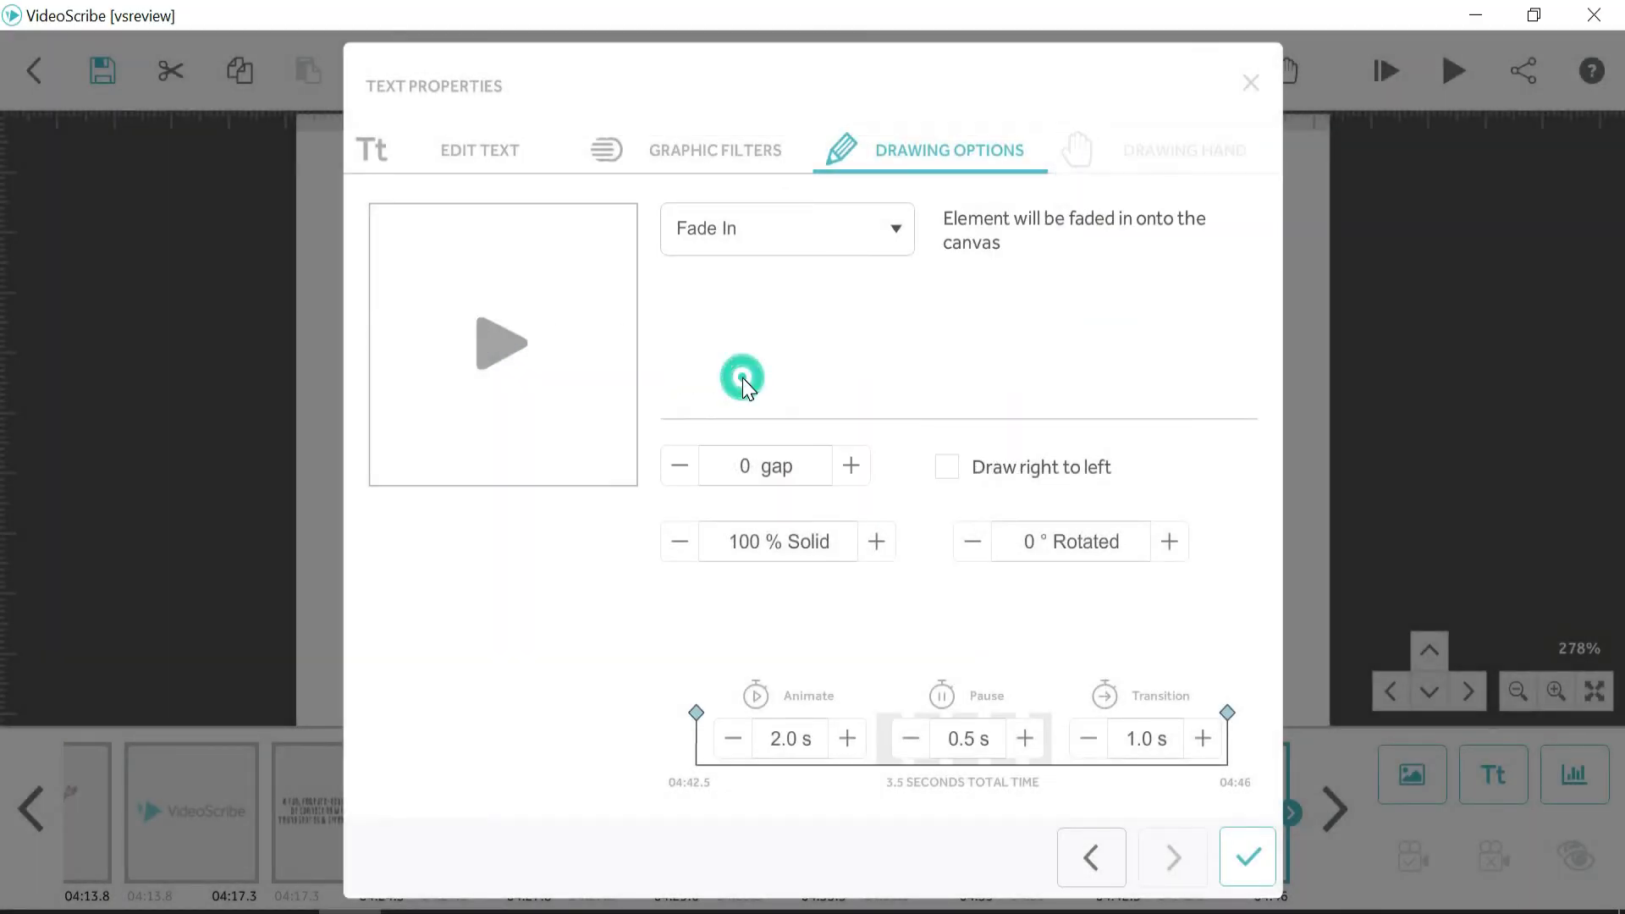
{"action": "left_click", "coordinate": [500, 343]}
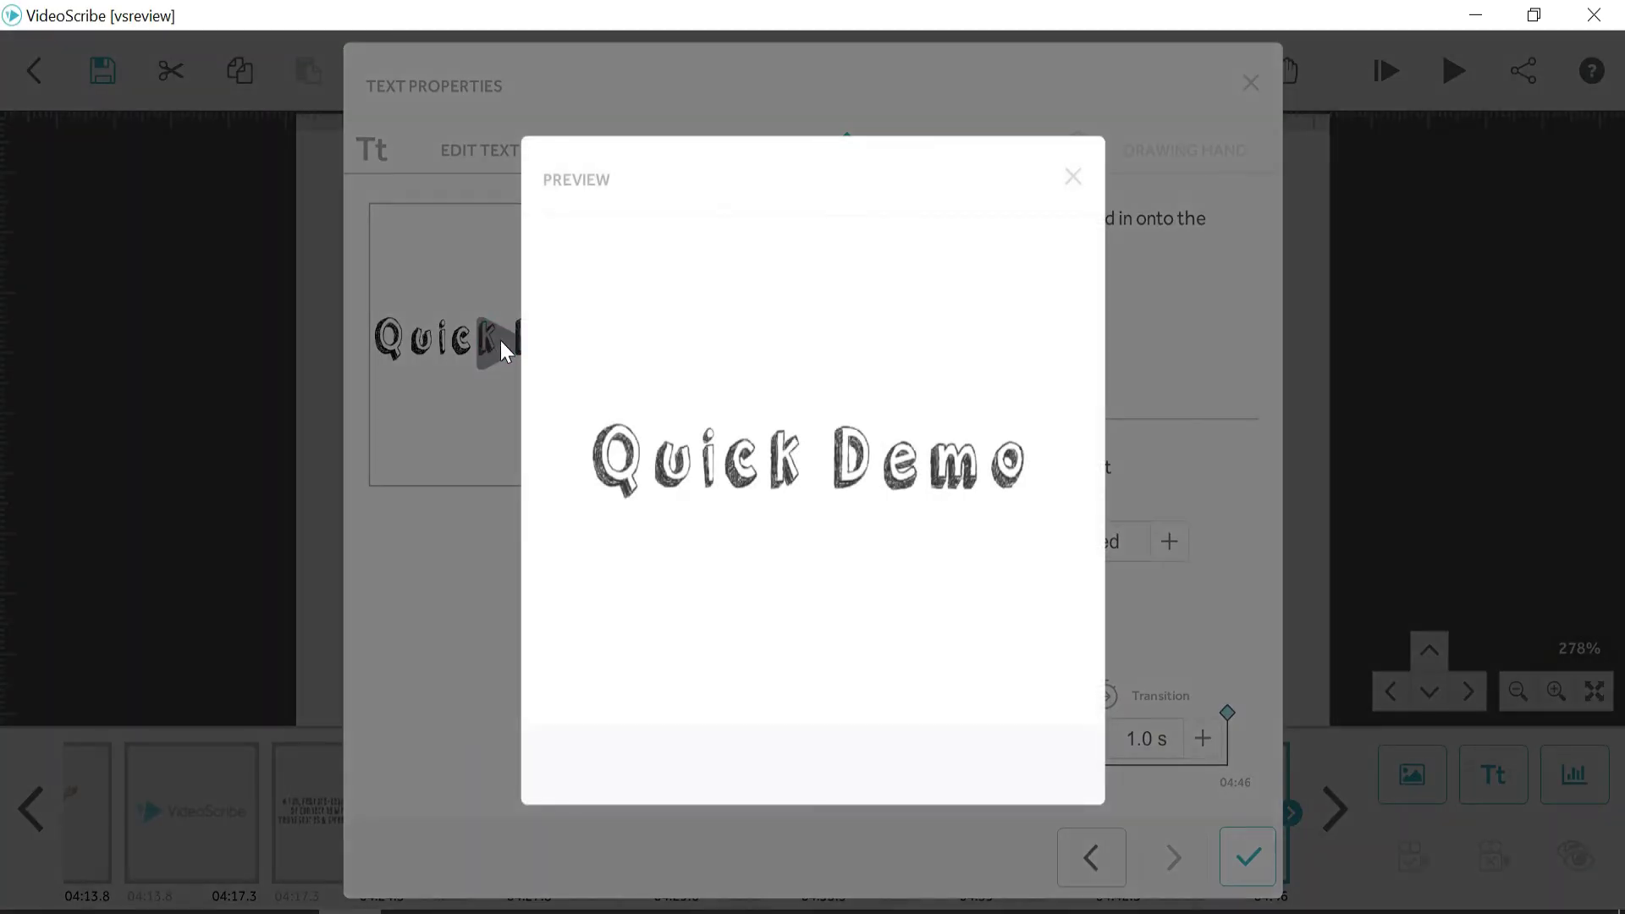
{"action": "left_click", "coordinate": [1074, 177]}
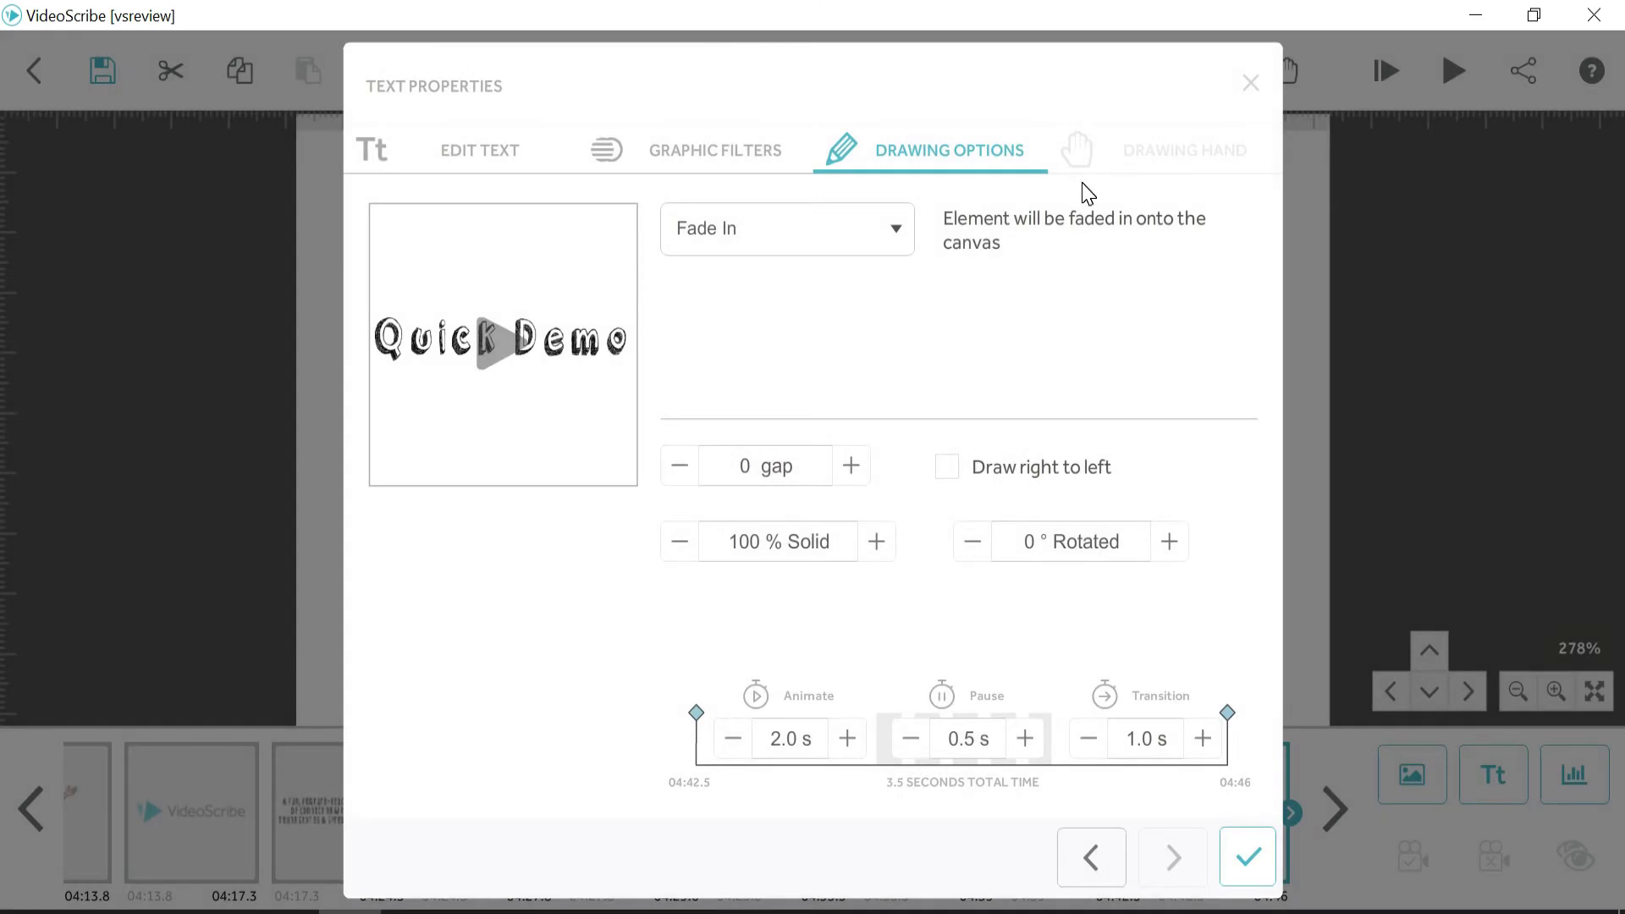
{"action": "left_click", "coordinate": [869, 252]}
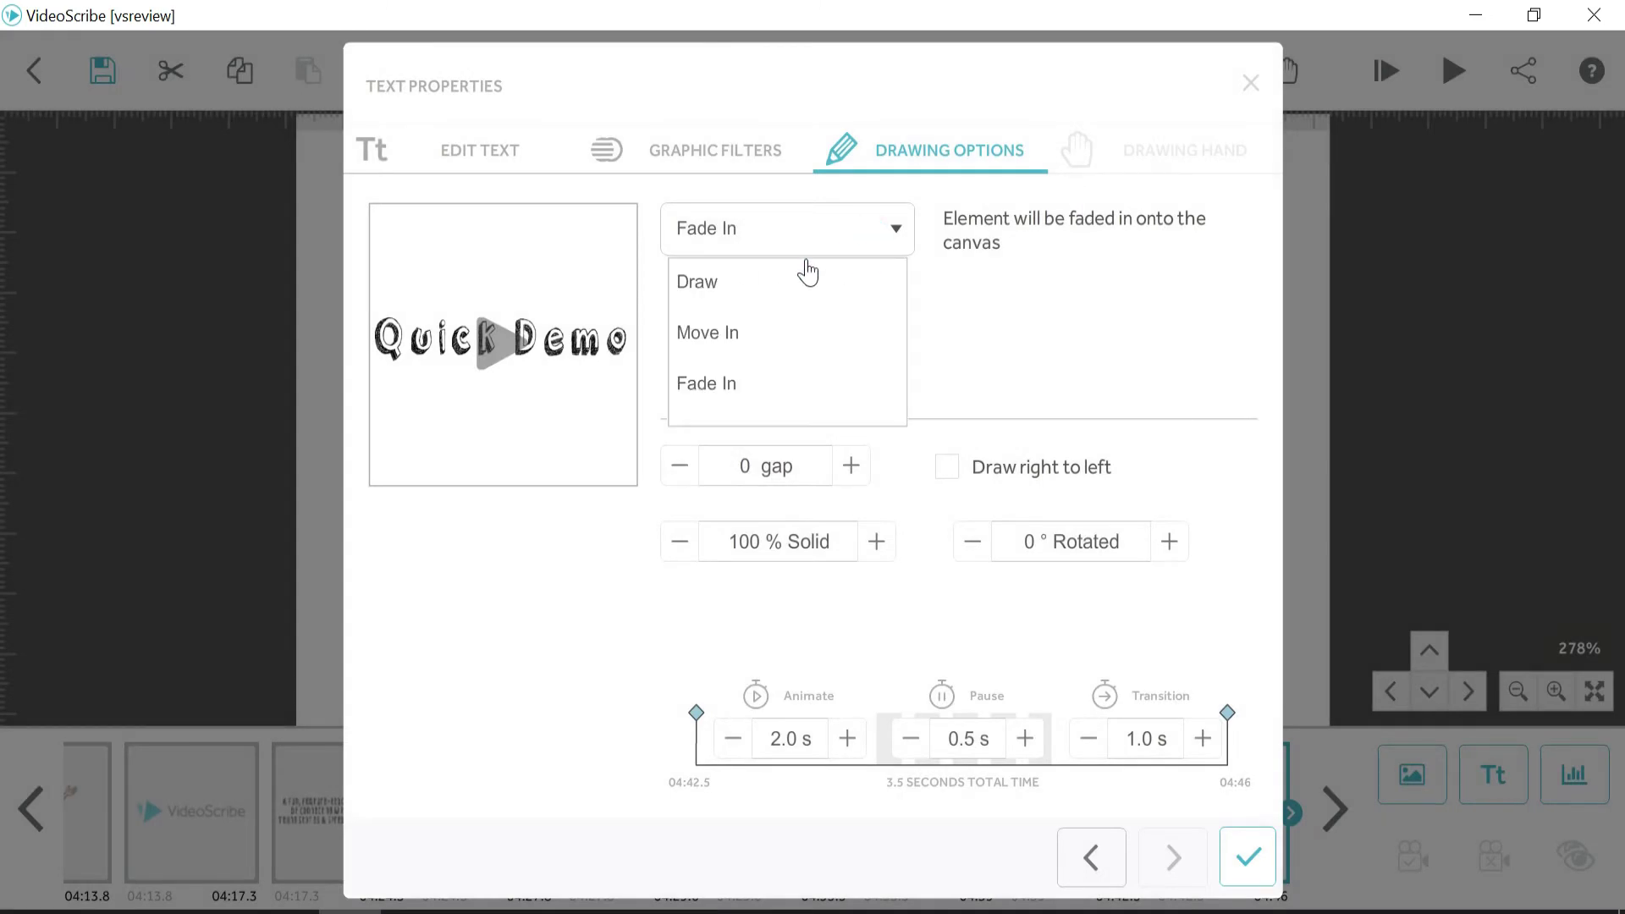
{"action": "left_click", "coordinate": [744, 283]}
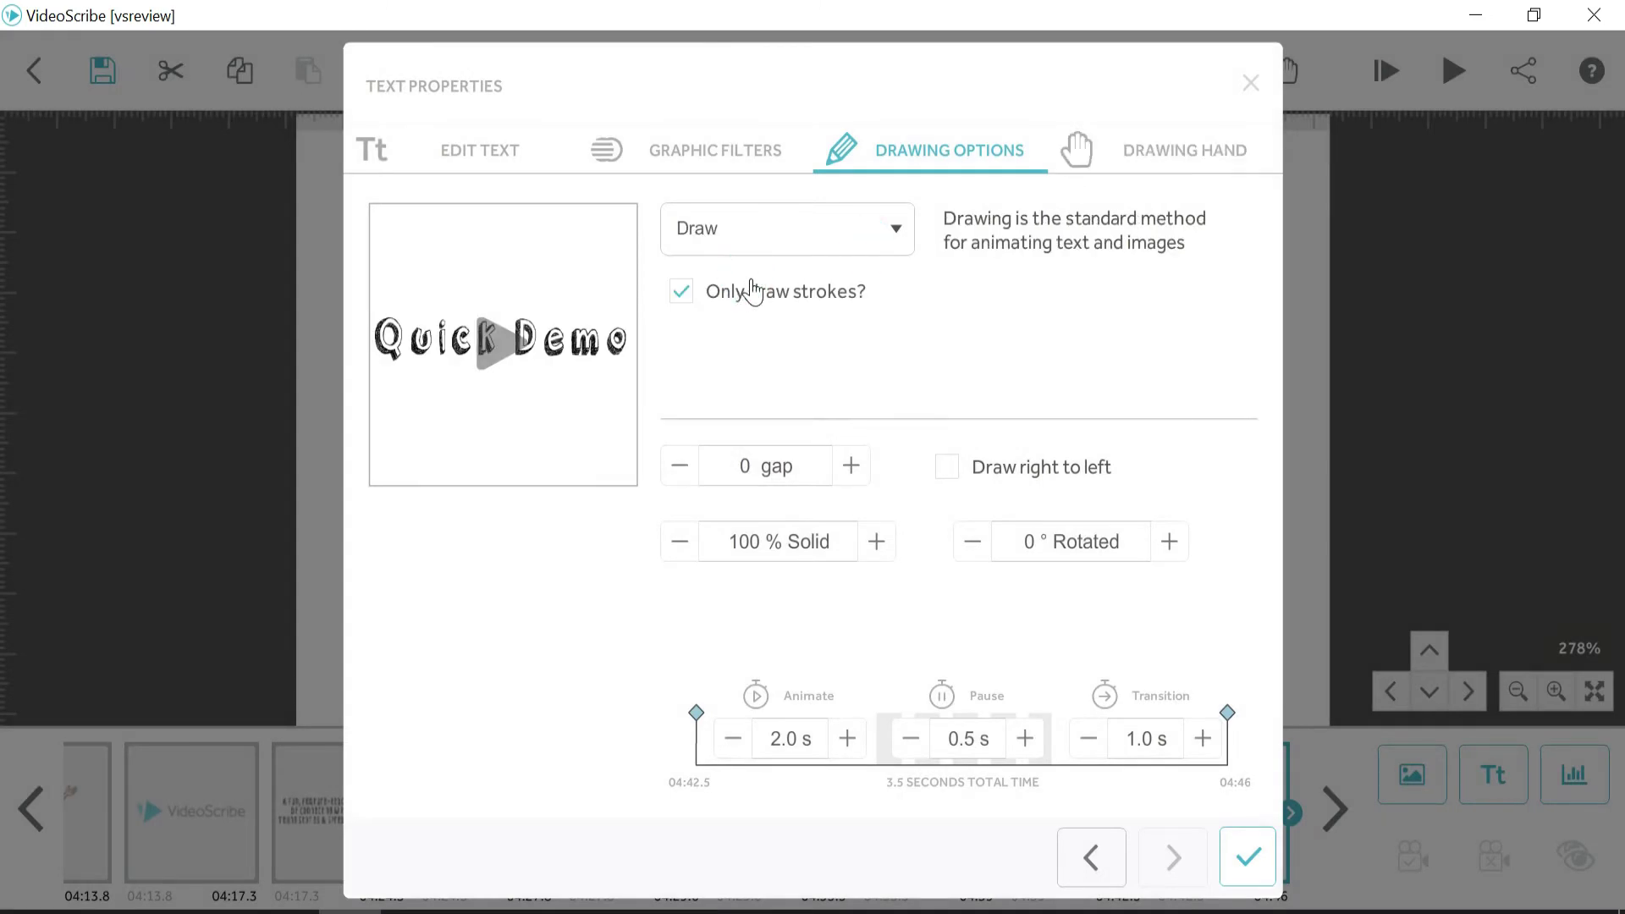
Choose the pen from page 2 of the drawing hand gallery and apply the text properties.
{"action": "left_click", "coordinate": [1163, 164]}
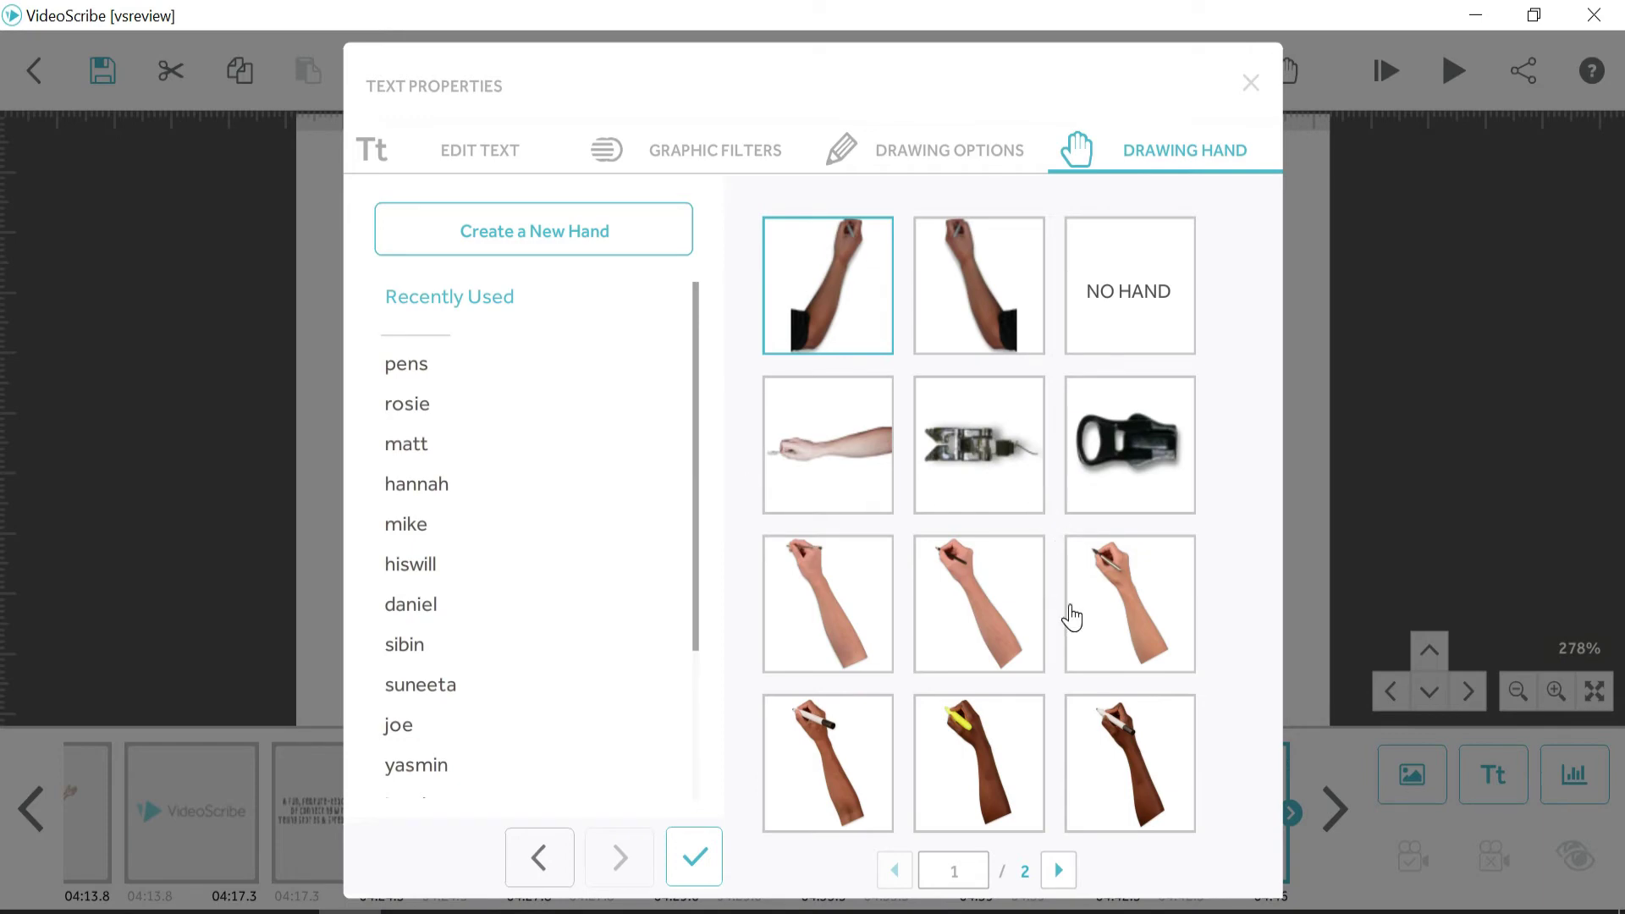
{"action": "scroll", "coordinate": [1072, 618], "scroll_direction": "down", "scroll_amount": 1}
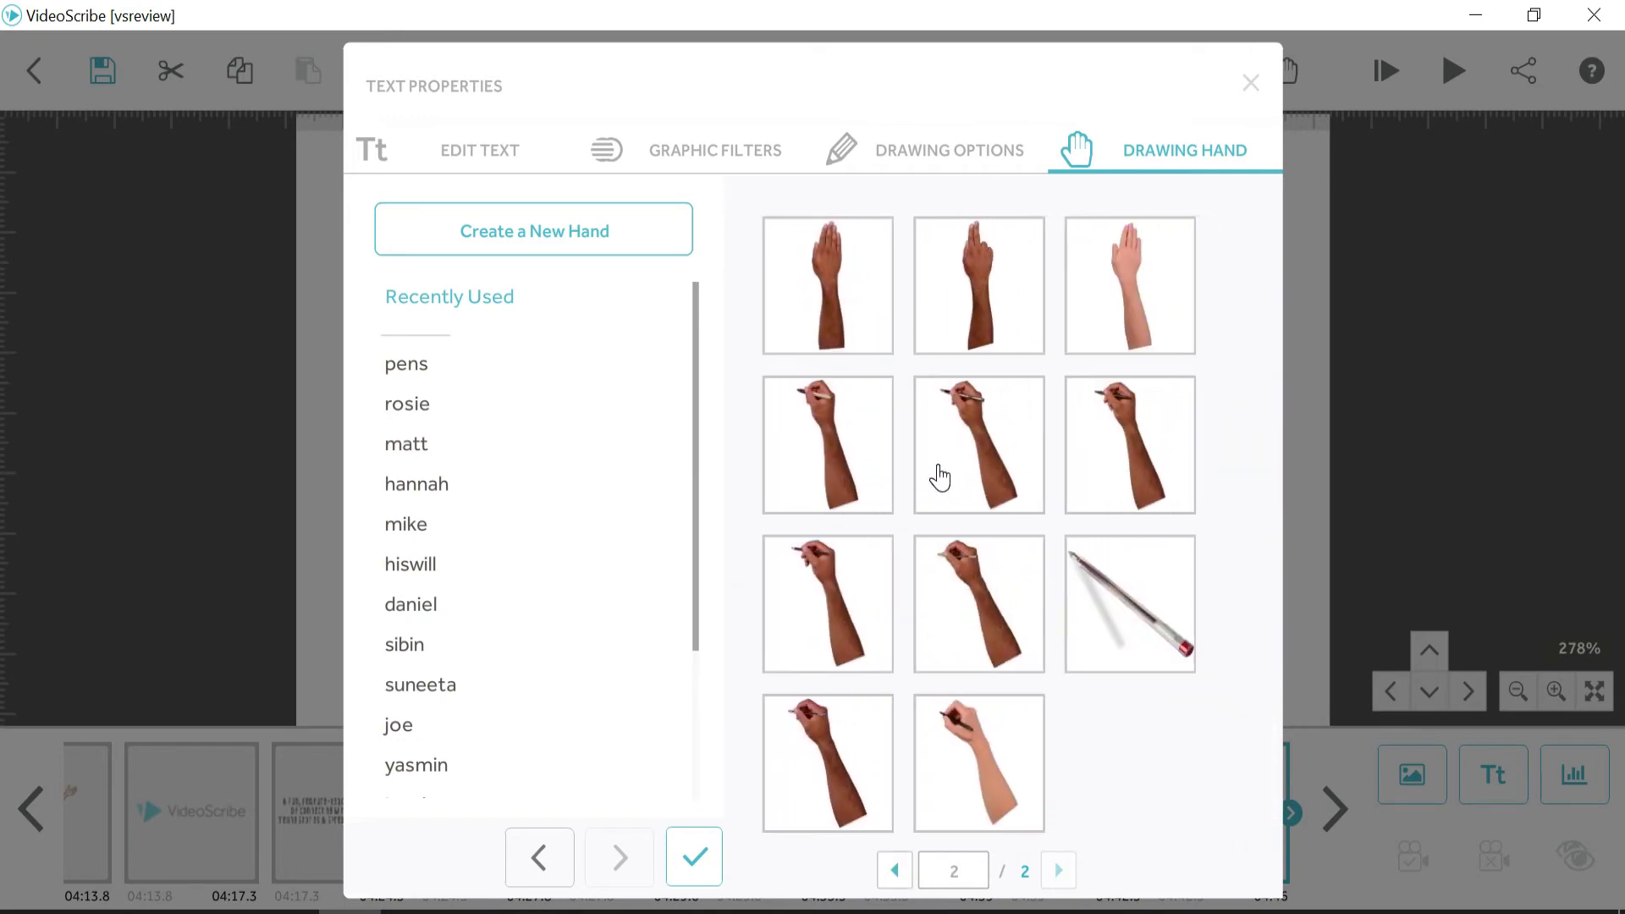
{"action": "left_click", "coordinate": [1155, 602]}
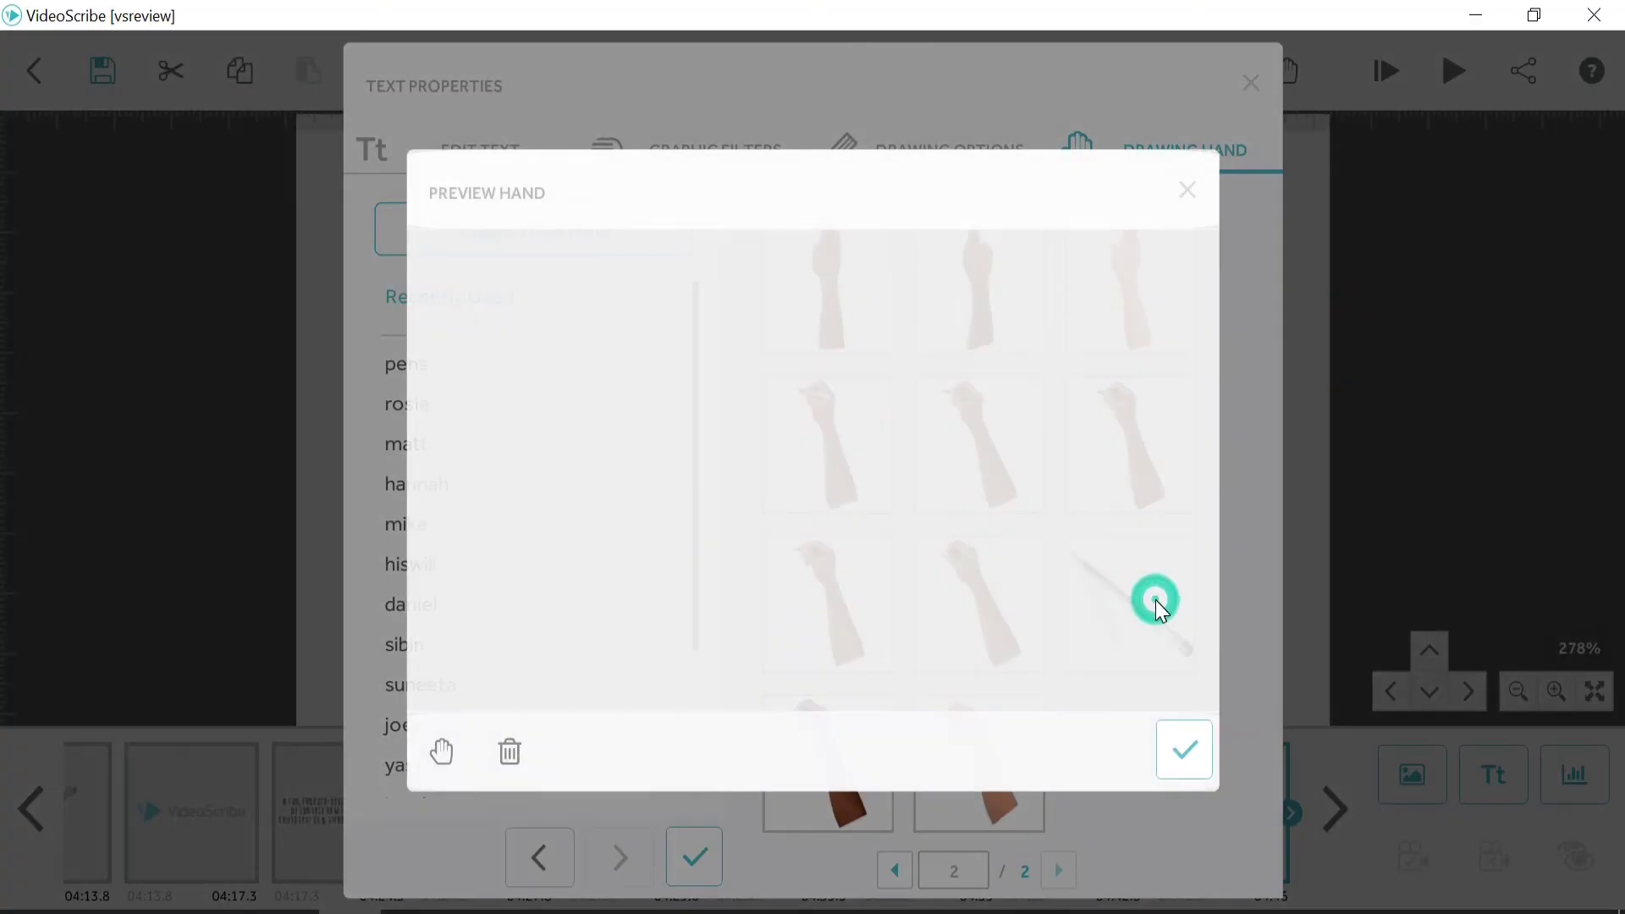
{"action": "left_click", "coordinate": [1182, 751]}
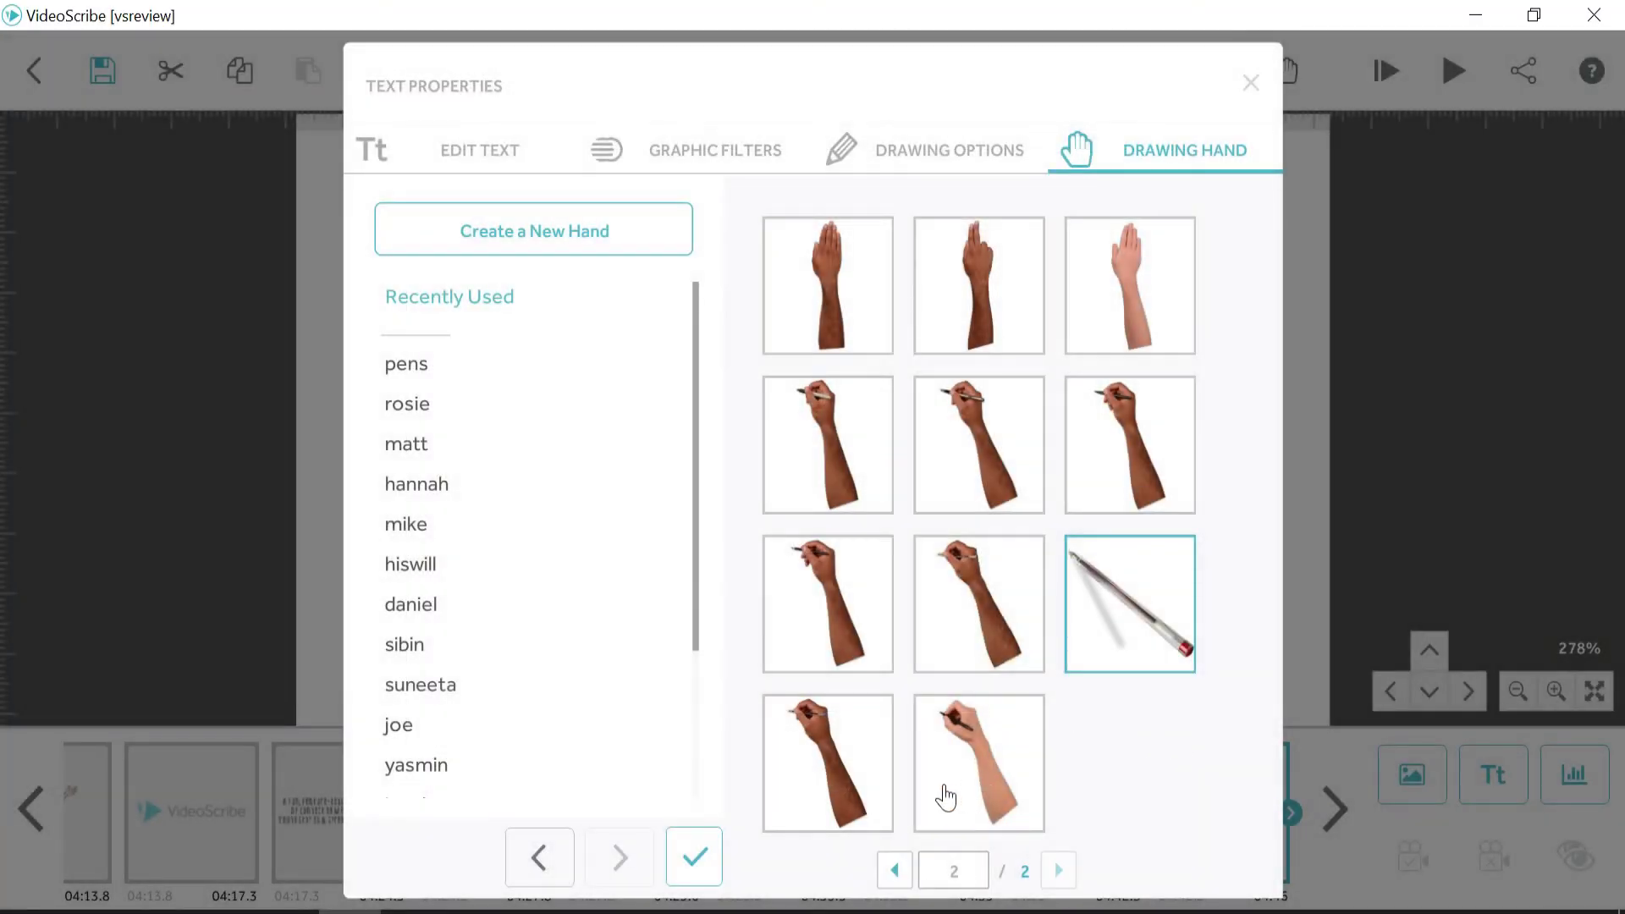
{"action": "left_click", "coordinate": [686, 857]}
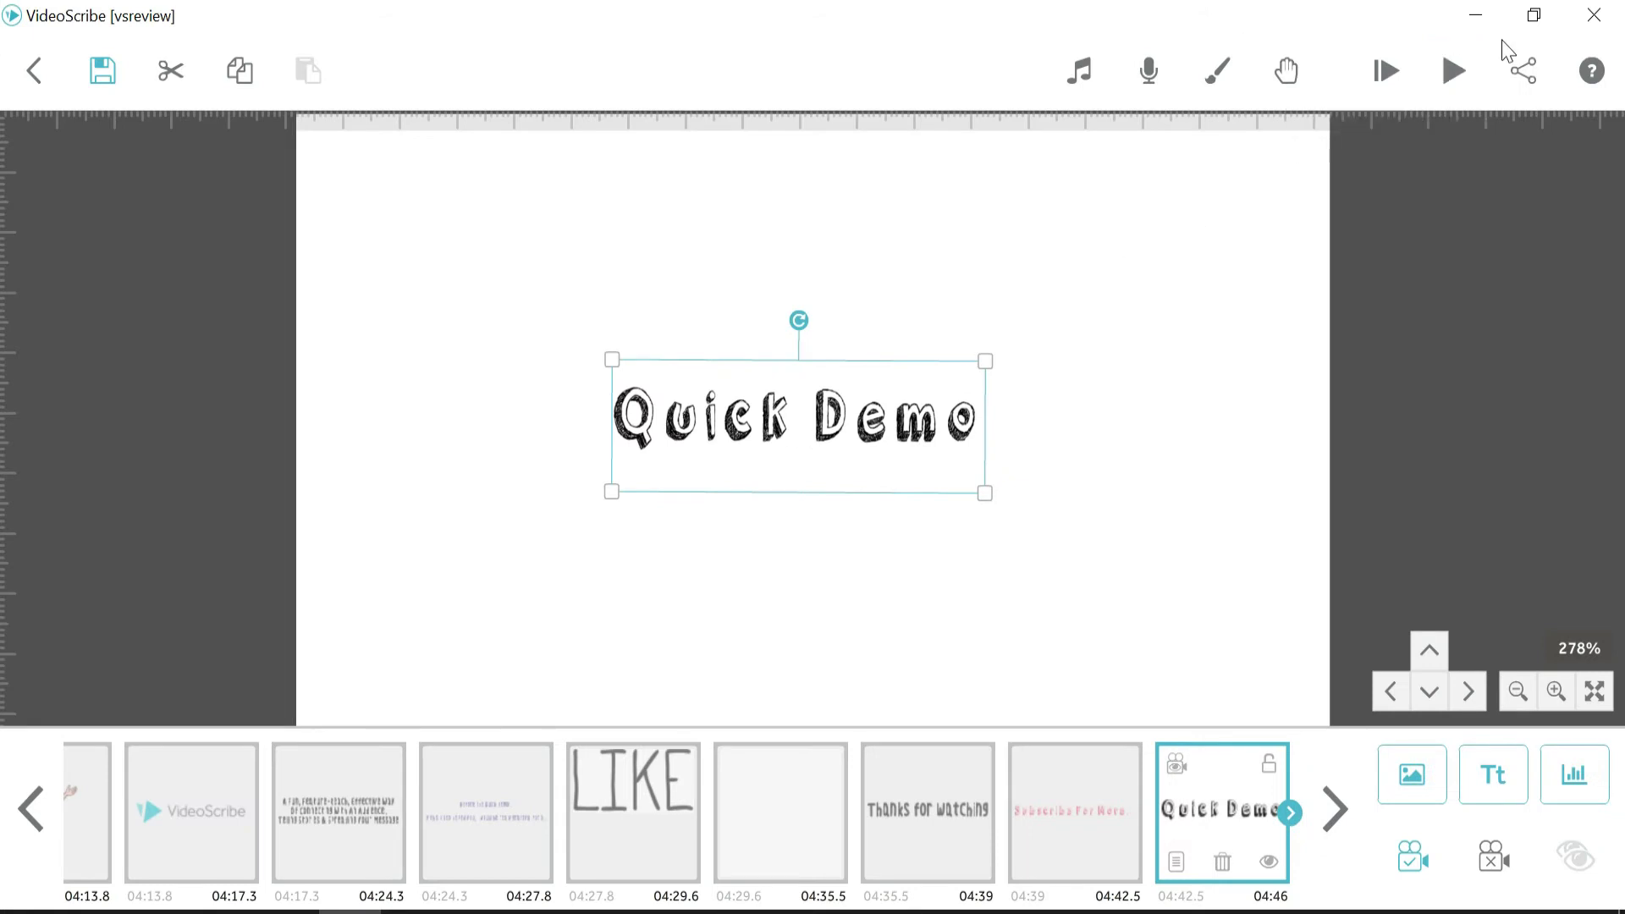
Play the scribe from the 'Quick Demo' element to watch the pen draw it.
{"action": "left_click", "coordinate": [1455, 72]}
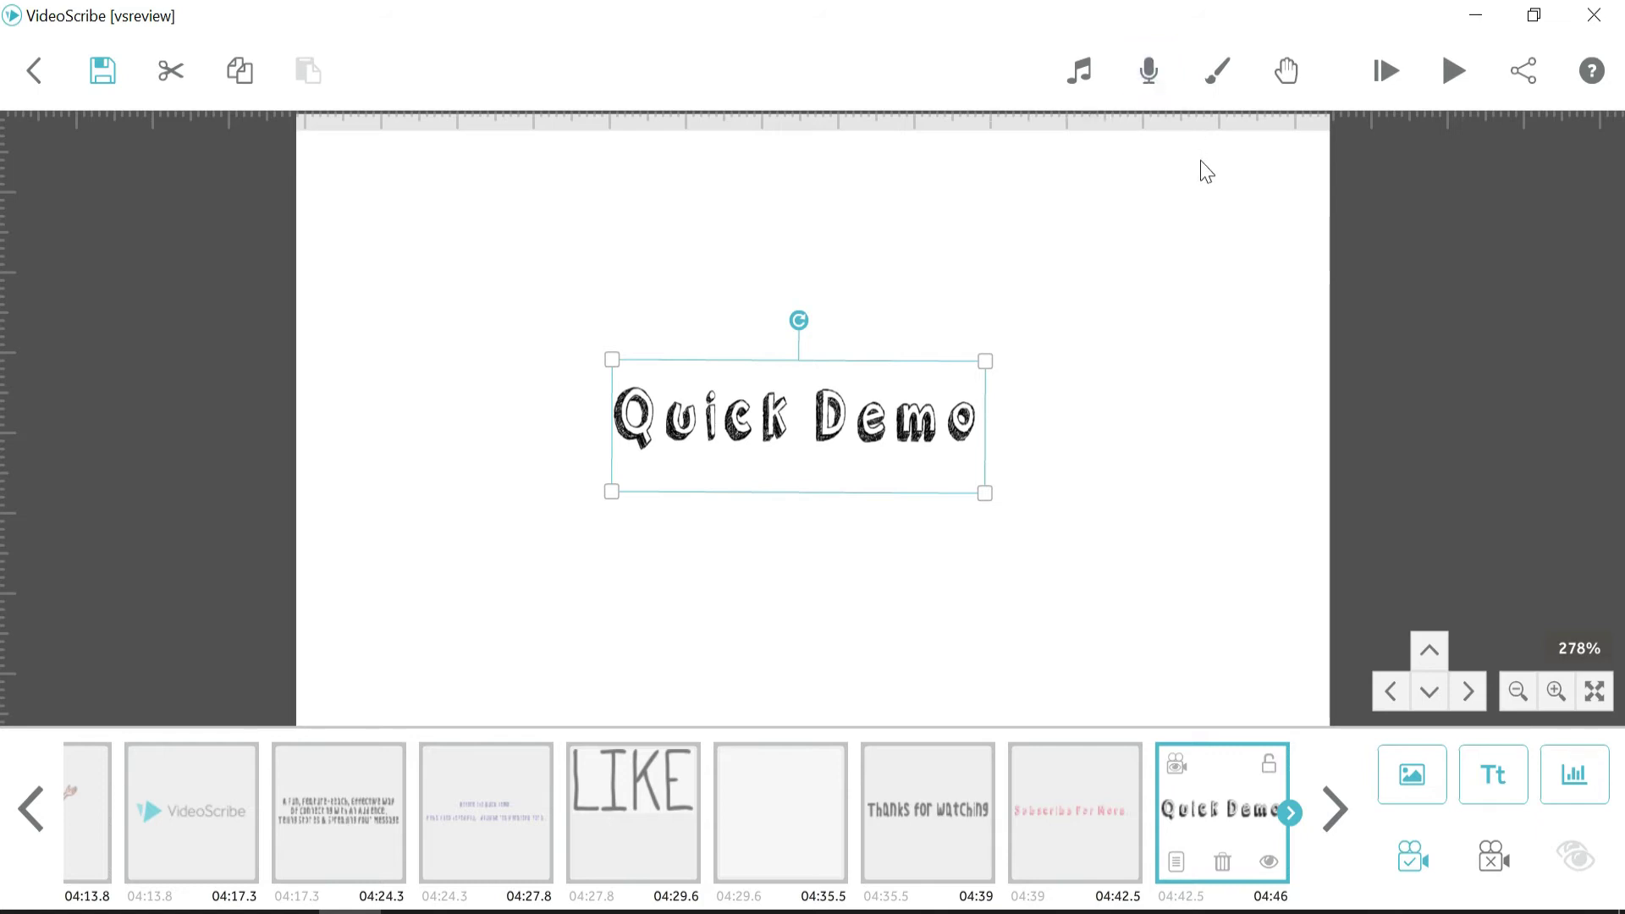
Set the background to orange #f06c27 with the second texture and a Soft Vignette.
{"action": "left_click", "coordinate": [1213, 68]}
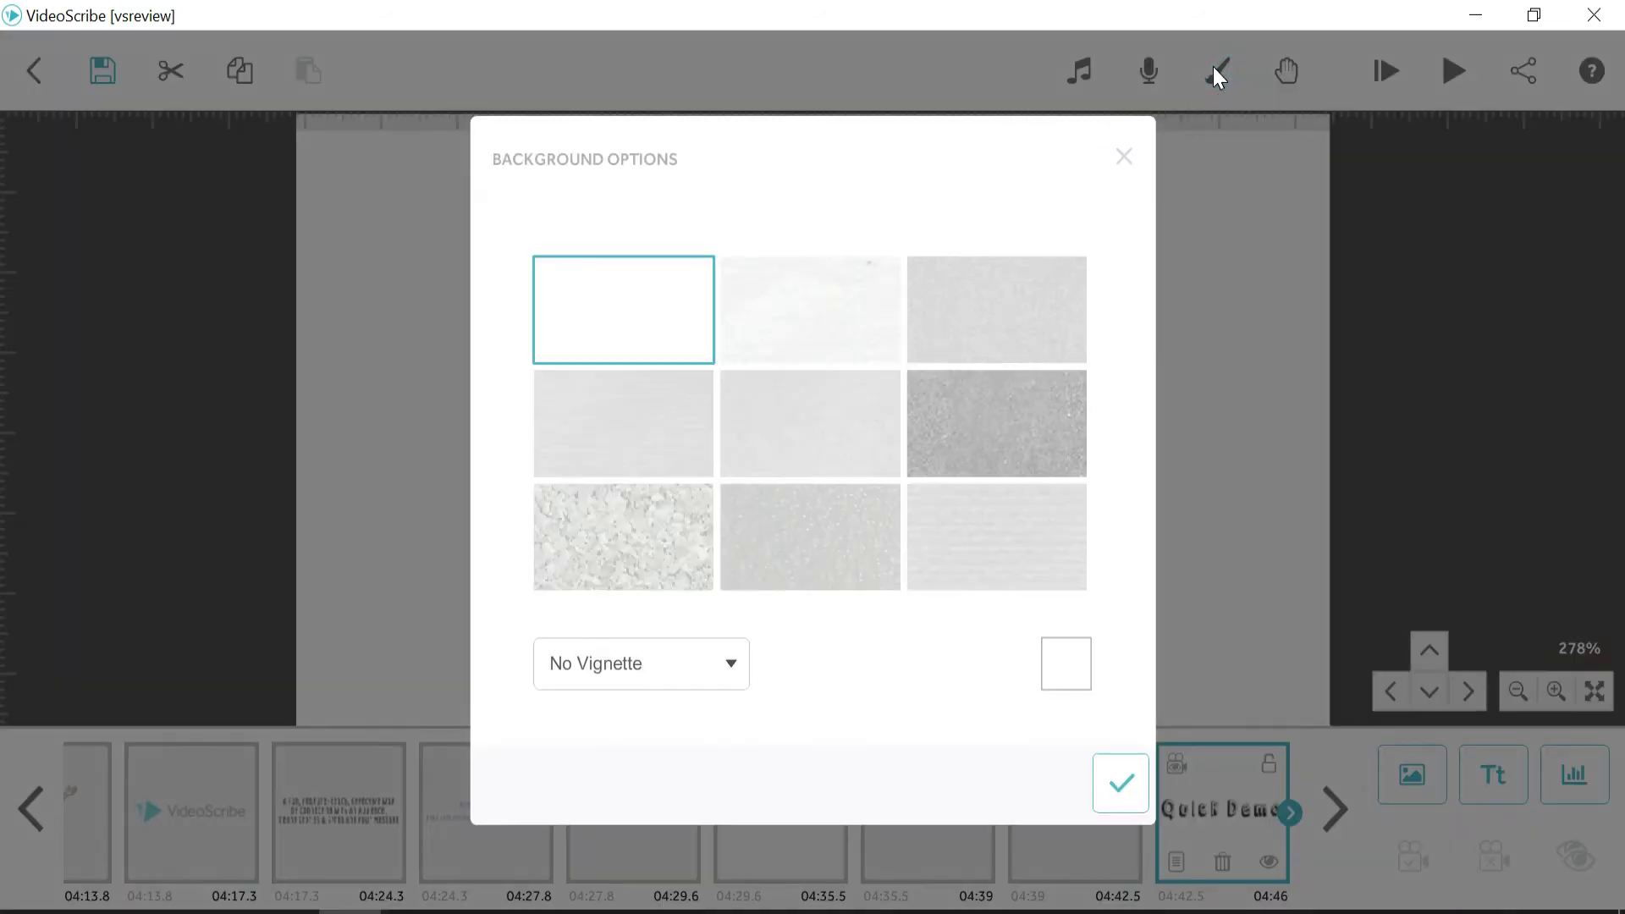
{"action": "left_click", "coordinate": [1066, 663]}
{"action": "left_click", "coordinate": [736, 384]}
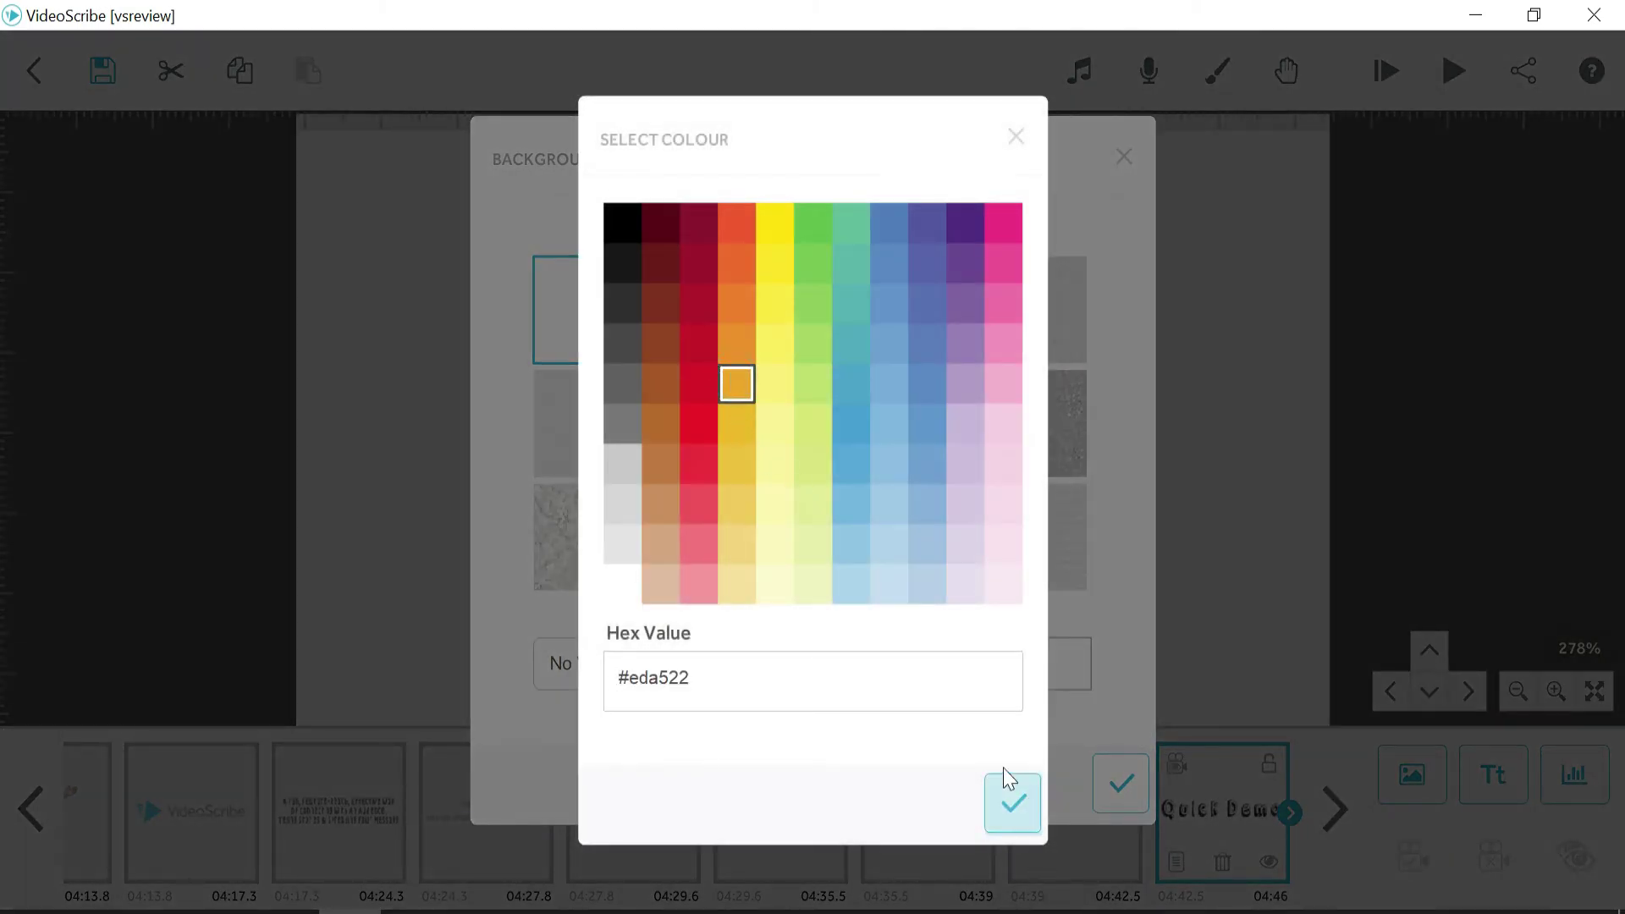
{"action": "left_click", "coordinate": [735, 256]}
{"action": "left_click", "coordinate": [1013, 806]}
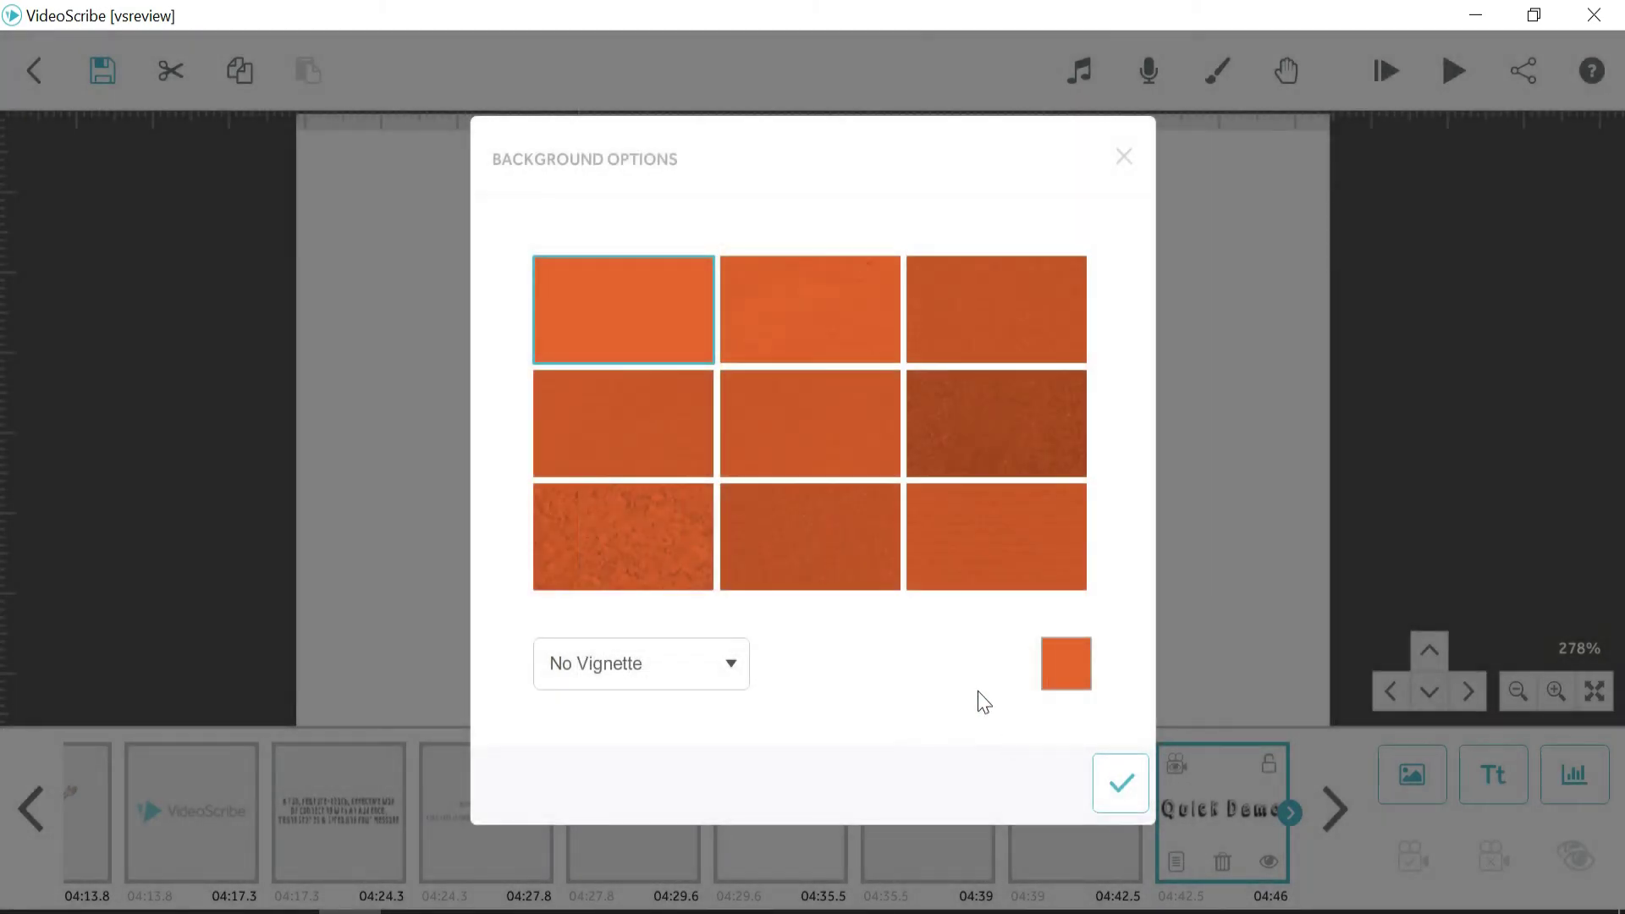
{"action": "left_click", "coordinate": [774, 314]}
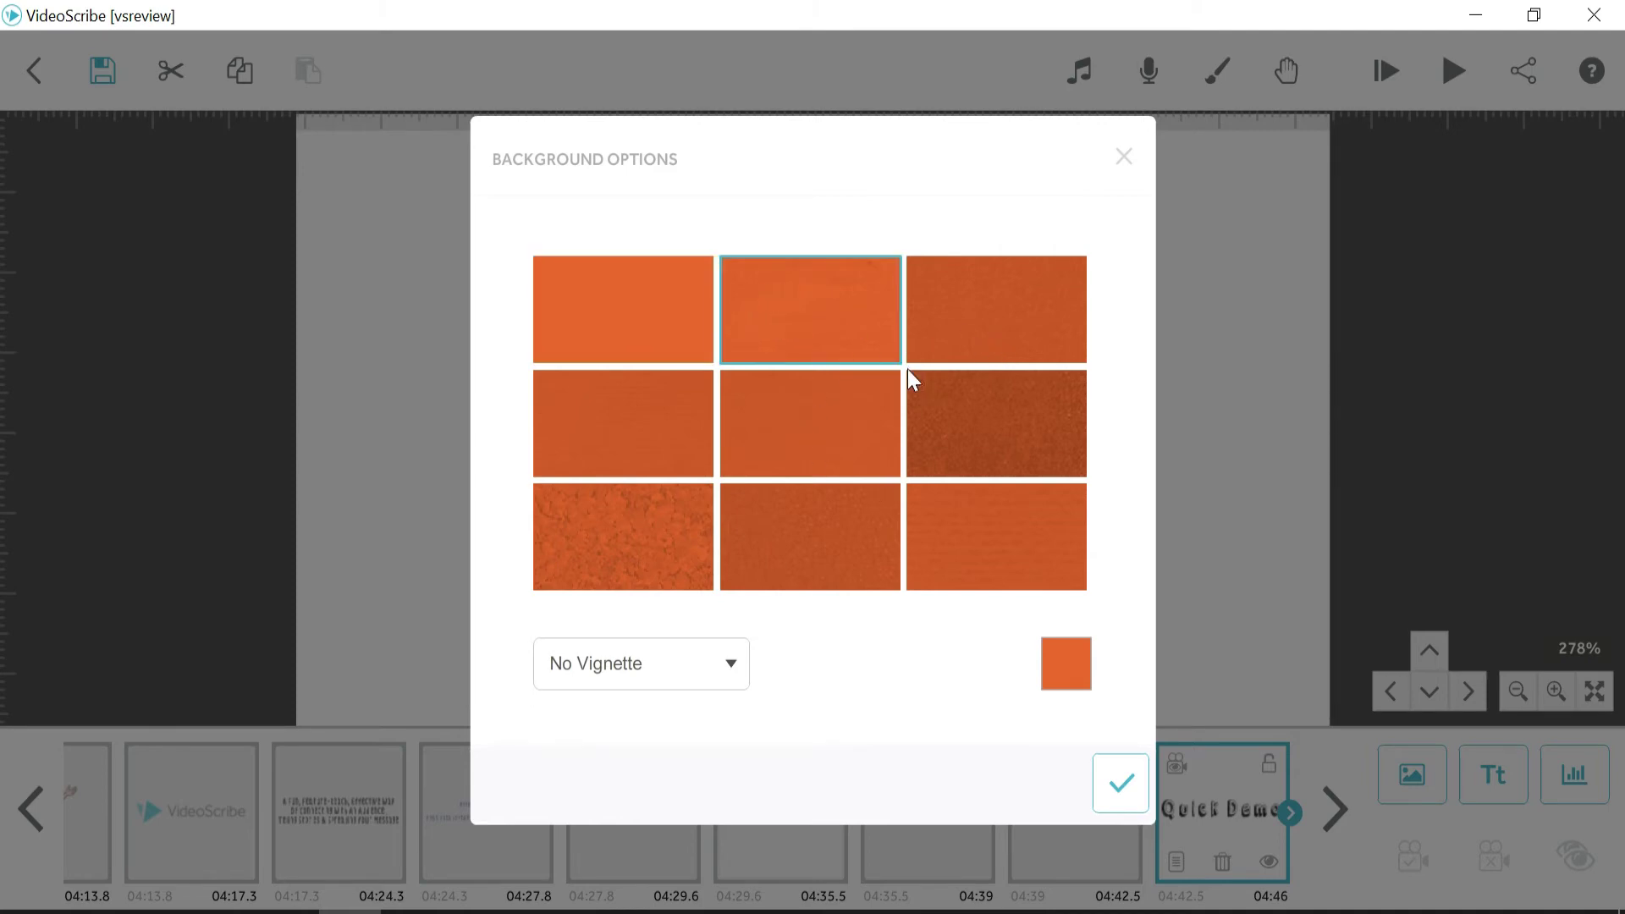
{"action": "left_click", "coordinate": [728, 669]}
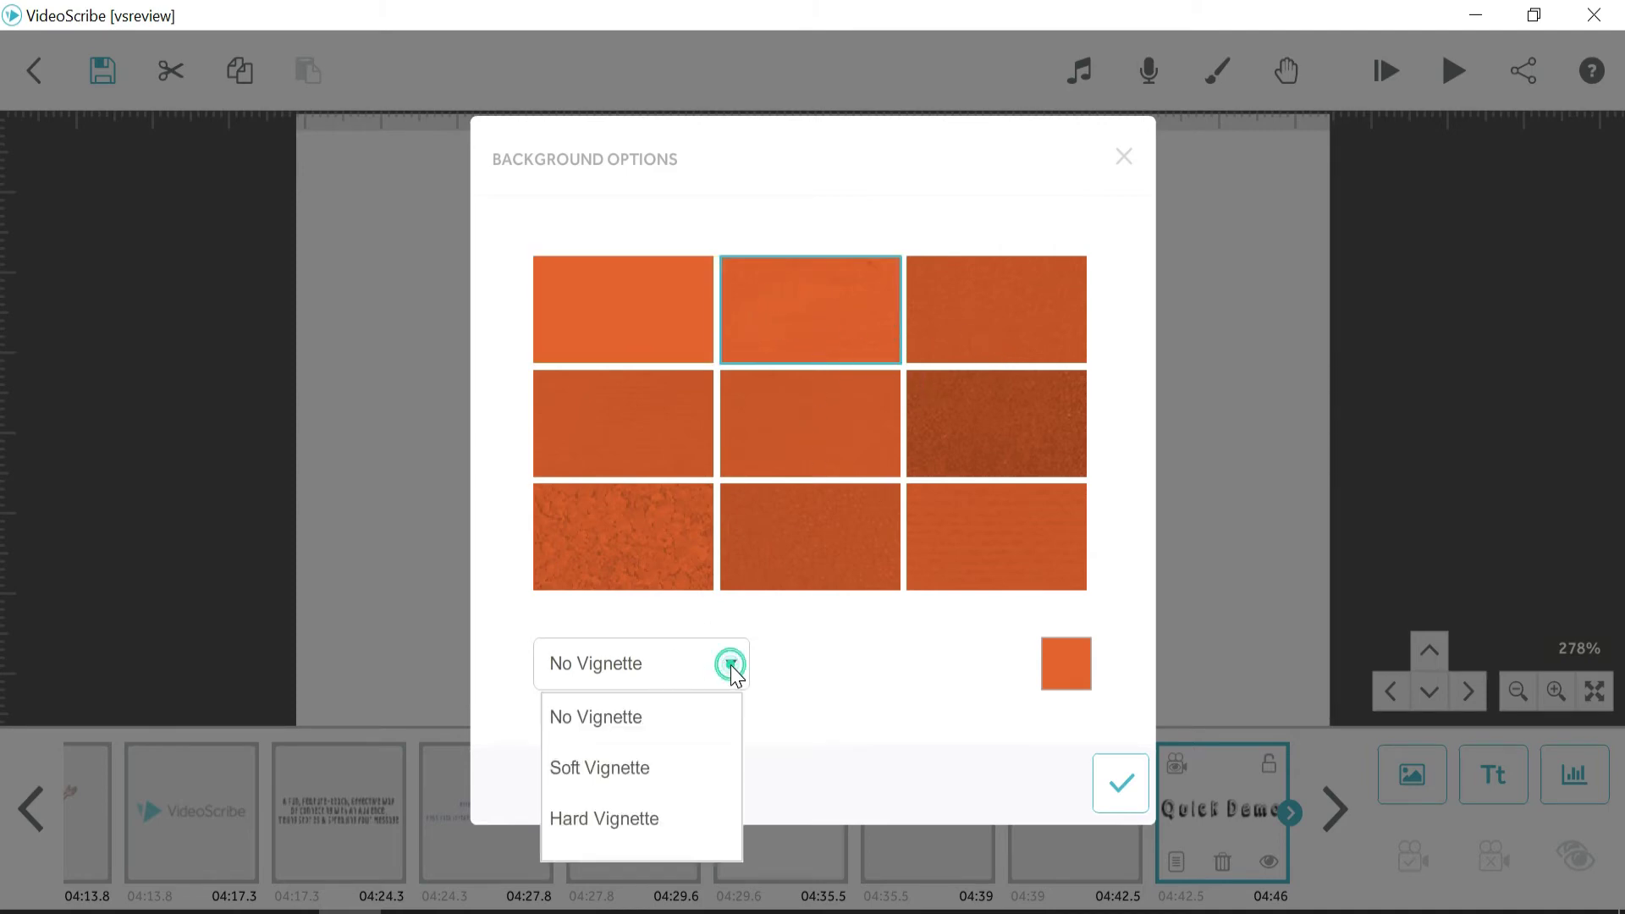
{"action": "left_click", "coordinate": [603, 768]}
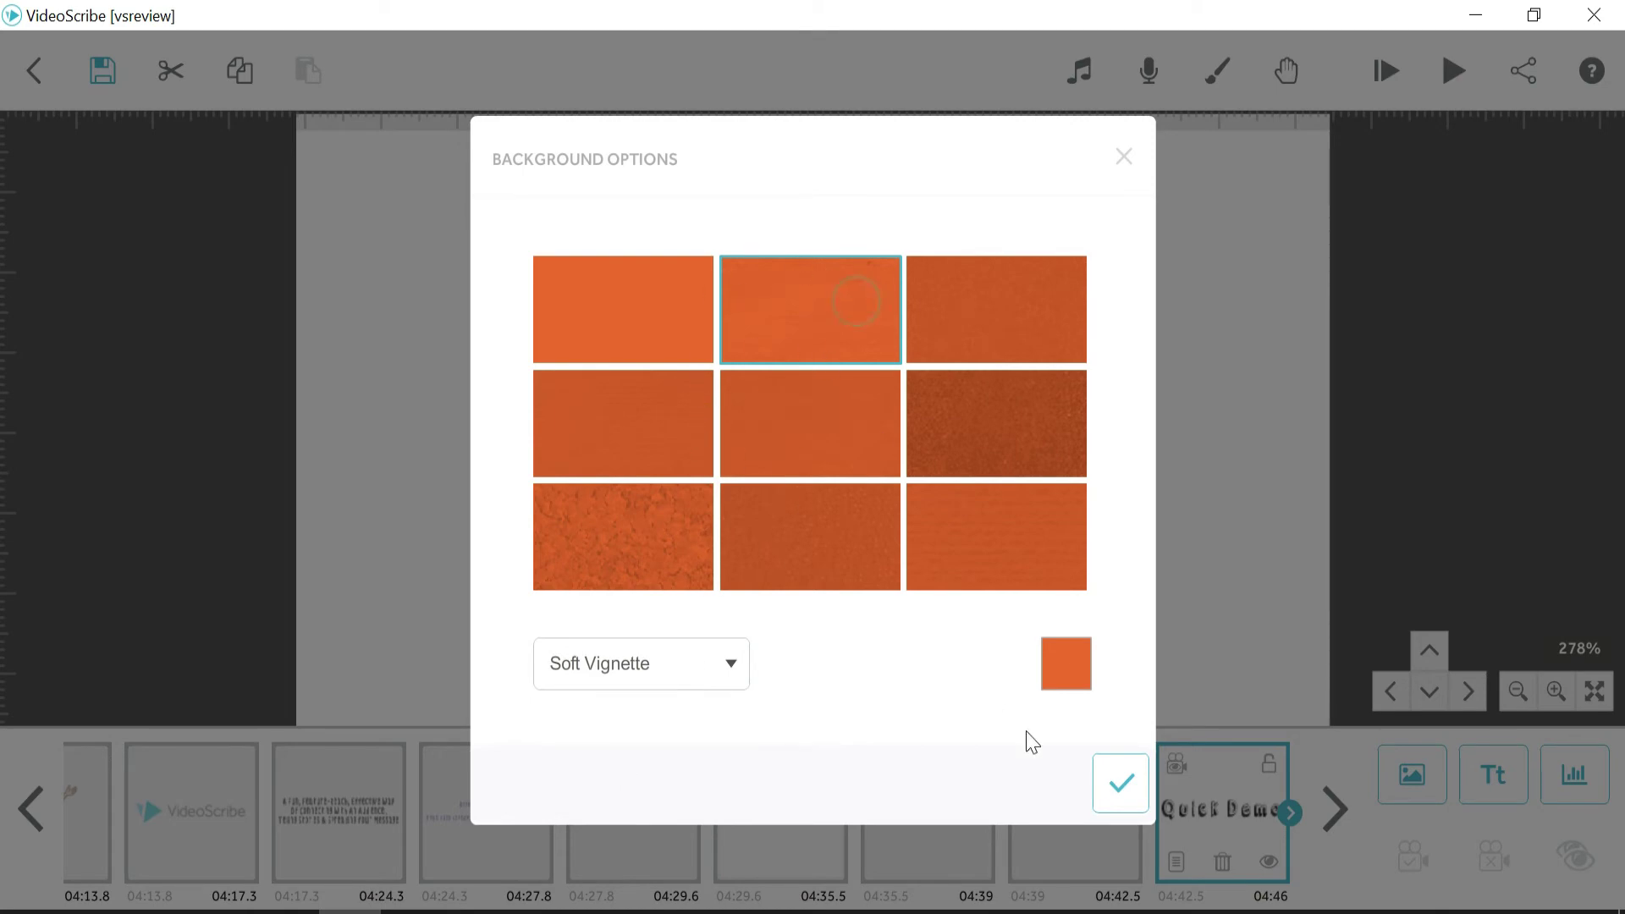
{"action": "left_click", "coordinate": [1123, 783]}
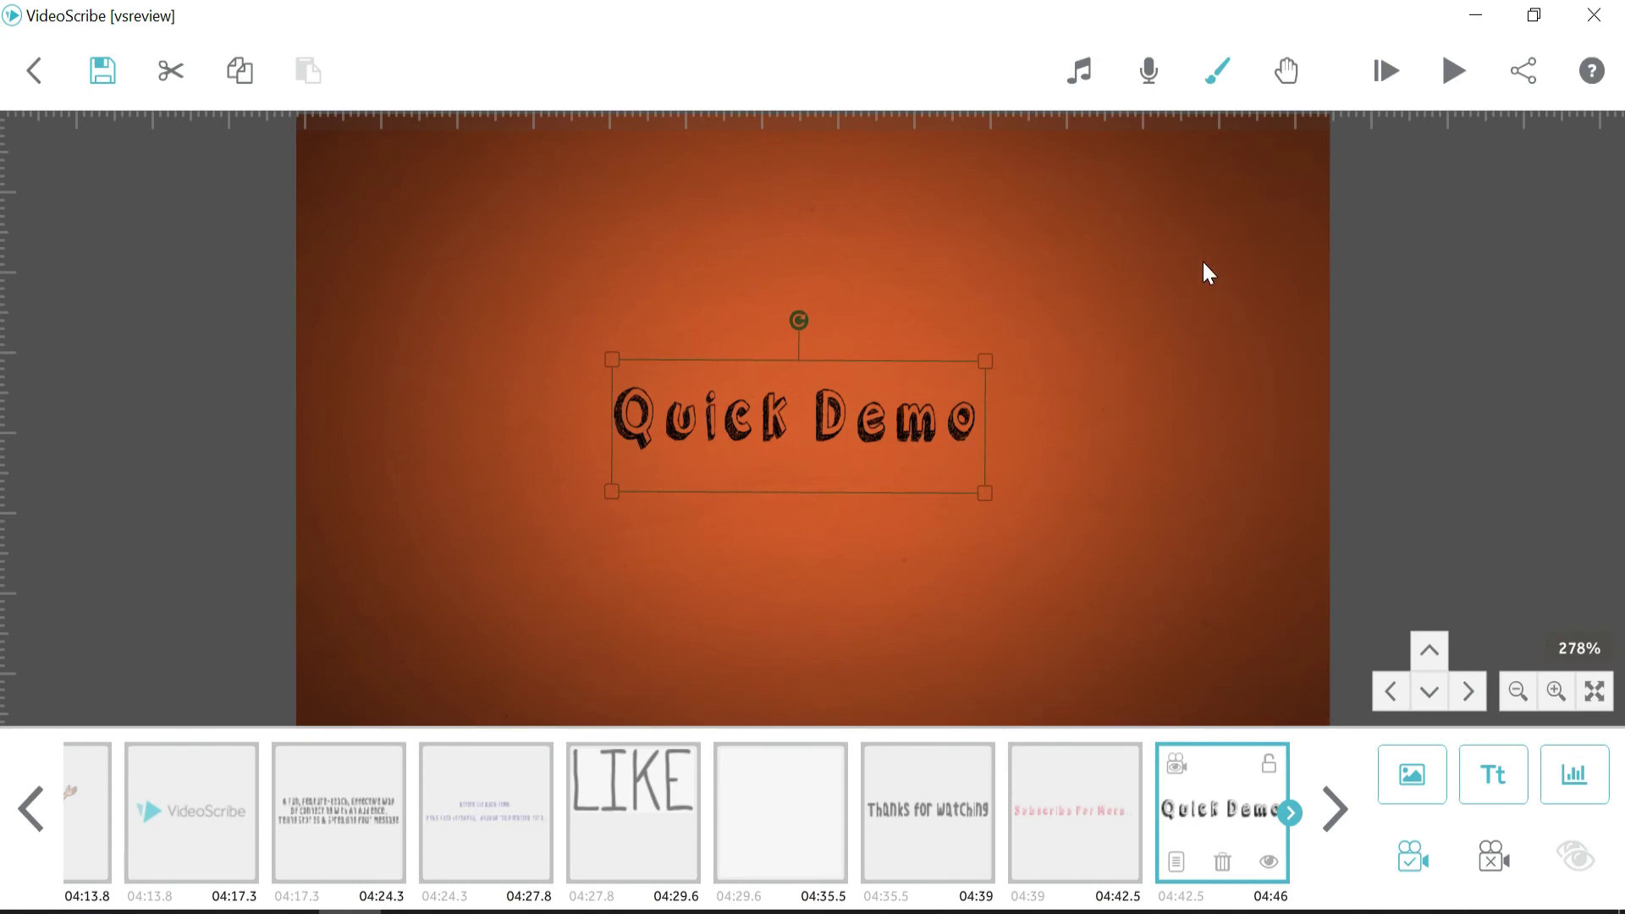
{"action": "mouse_move", "coordinate": [1286, 72]}
{"action": "left_click_drag", "start_coordinate": [1194, 800], "coordinate": [1038, 835]}
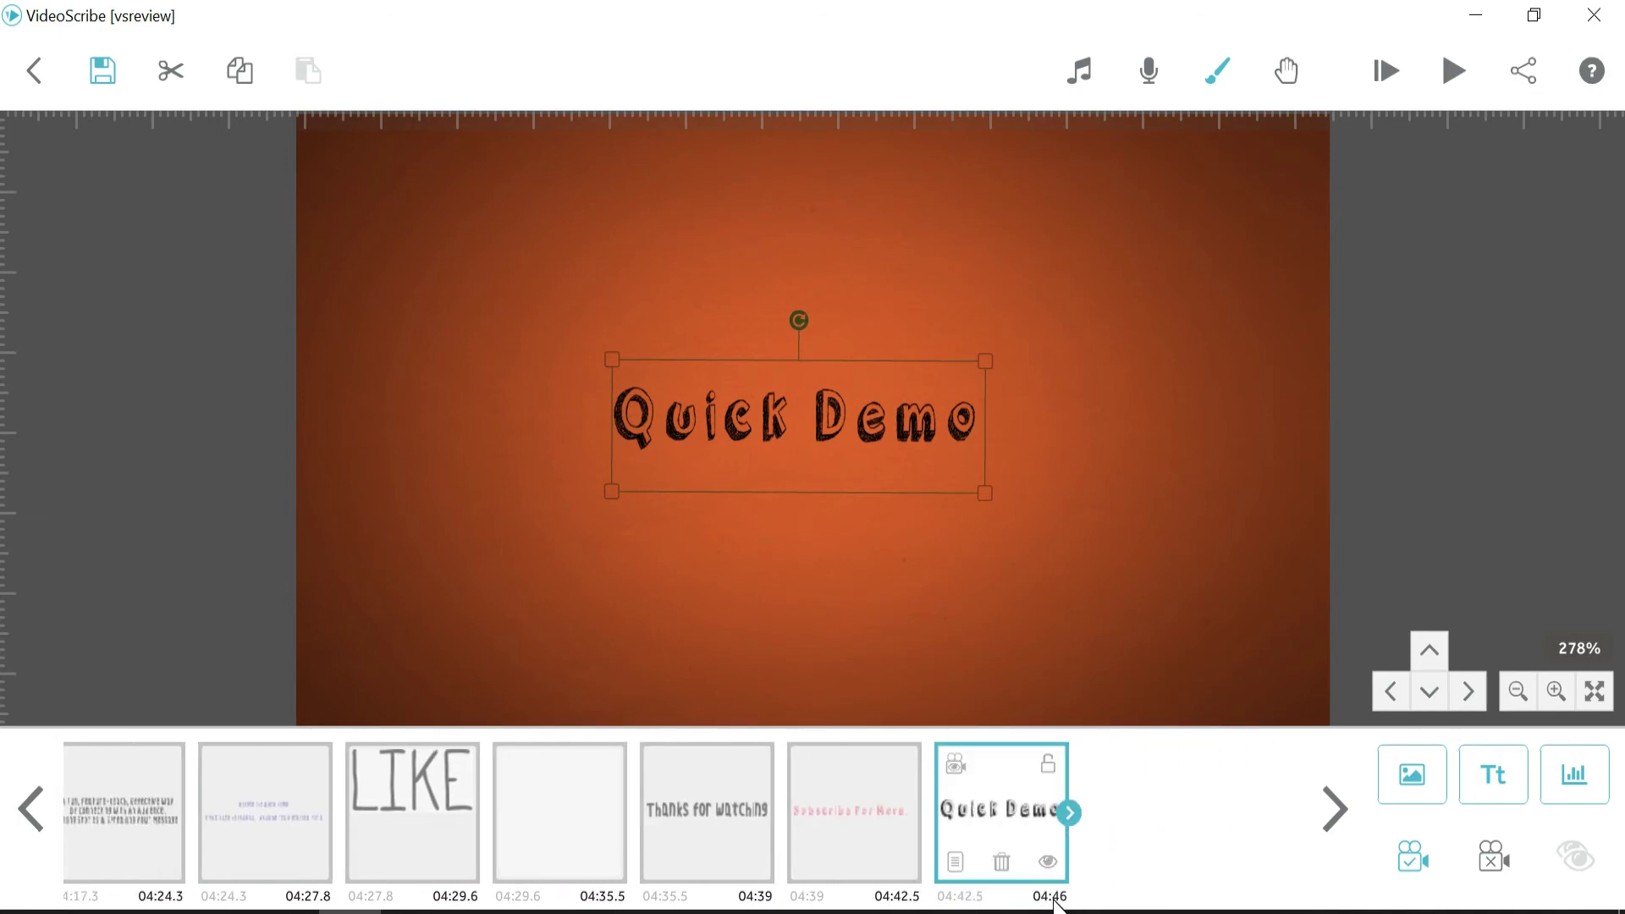
{"action": "left_click", "coordinate": [956, 864]}
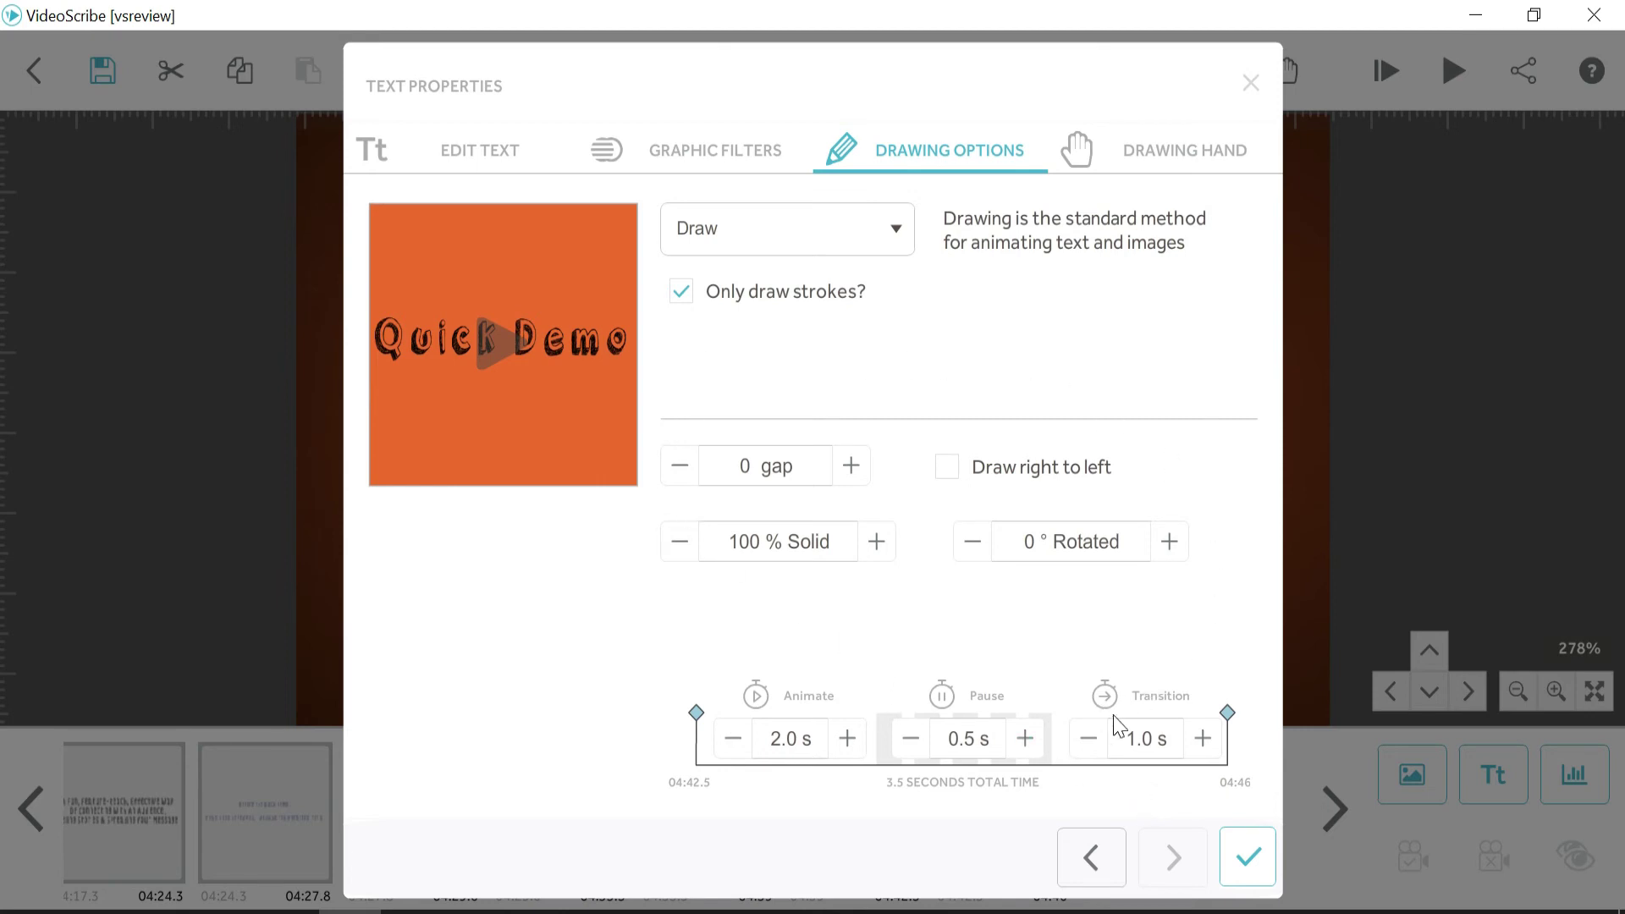
Confirm the 2.0 s draw, 0.5 s pause and 1.0 s transition timings.
{"action": "left_click", "coordinate": [1252, 84]}
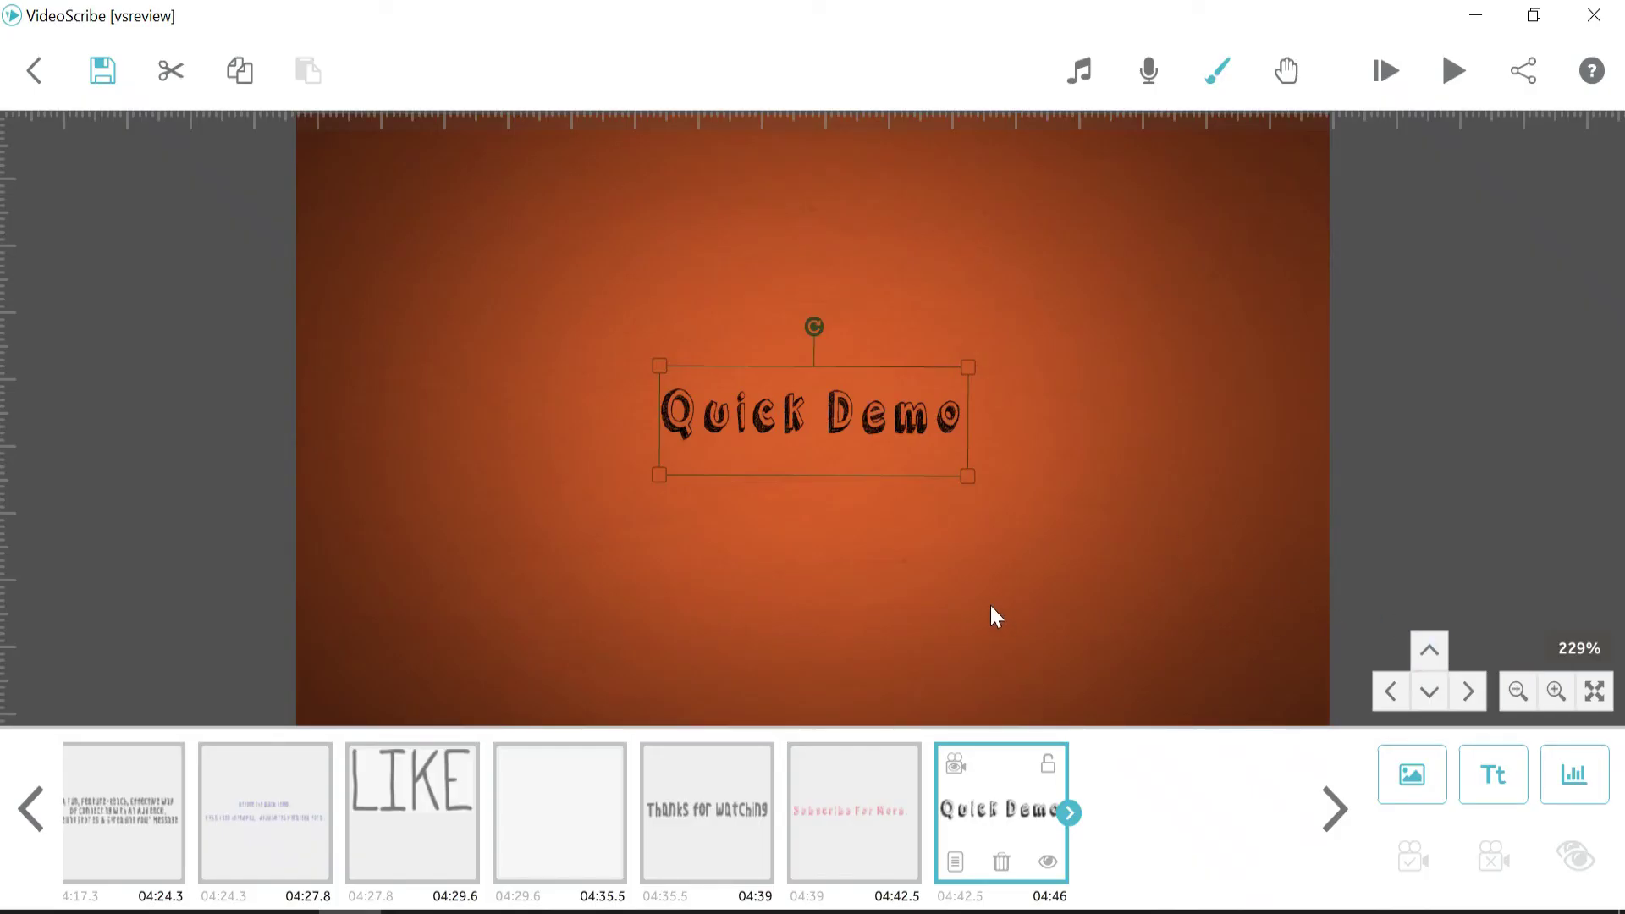
Zoom out and pan to the VideoScribe FACTS scene, then nudge its clapperboard image left.
{"action": "left_click", "coordinate": [1517, 690]}
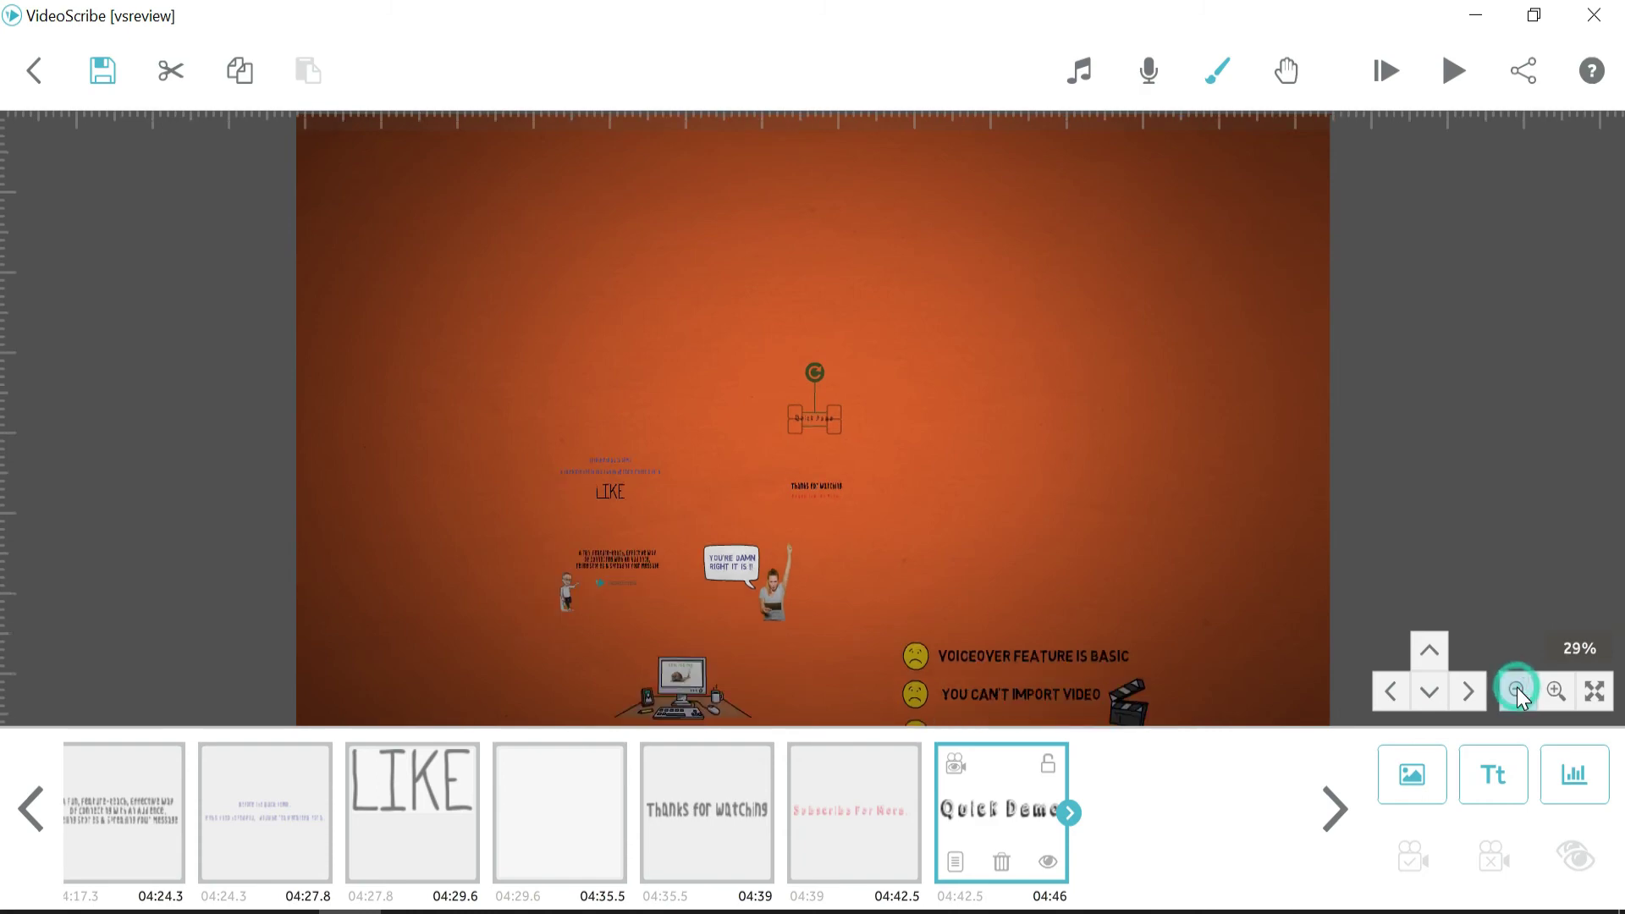
{"action": "left_click", "coordinate": [1219, 371]}
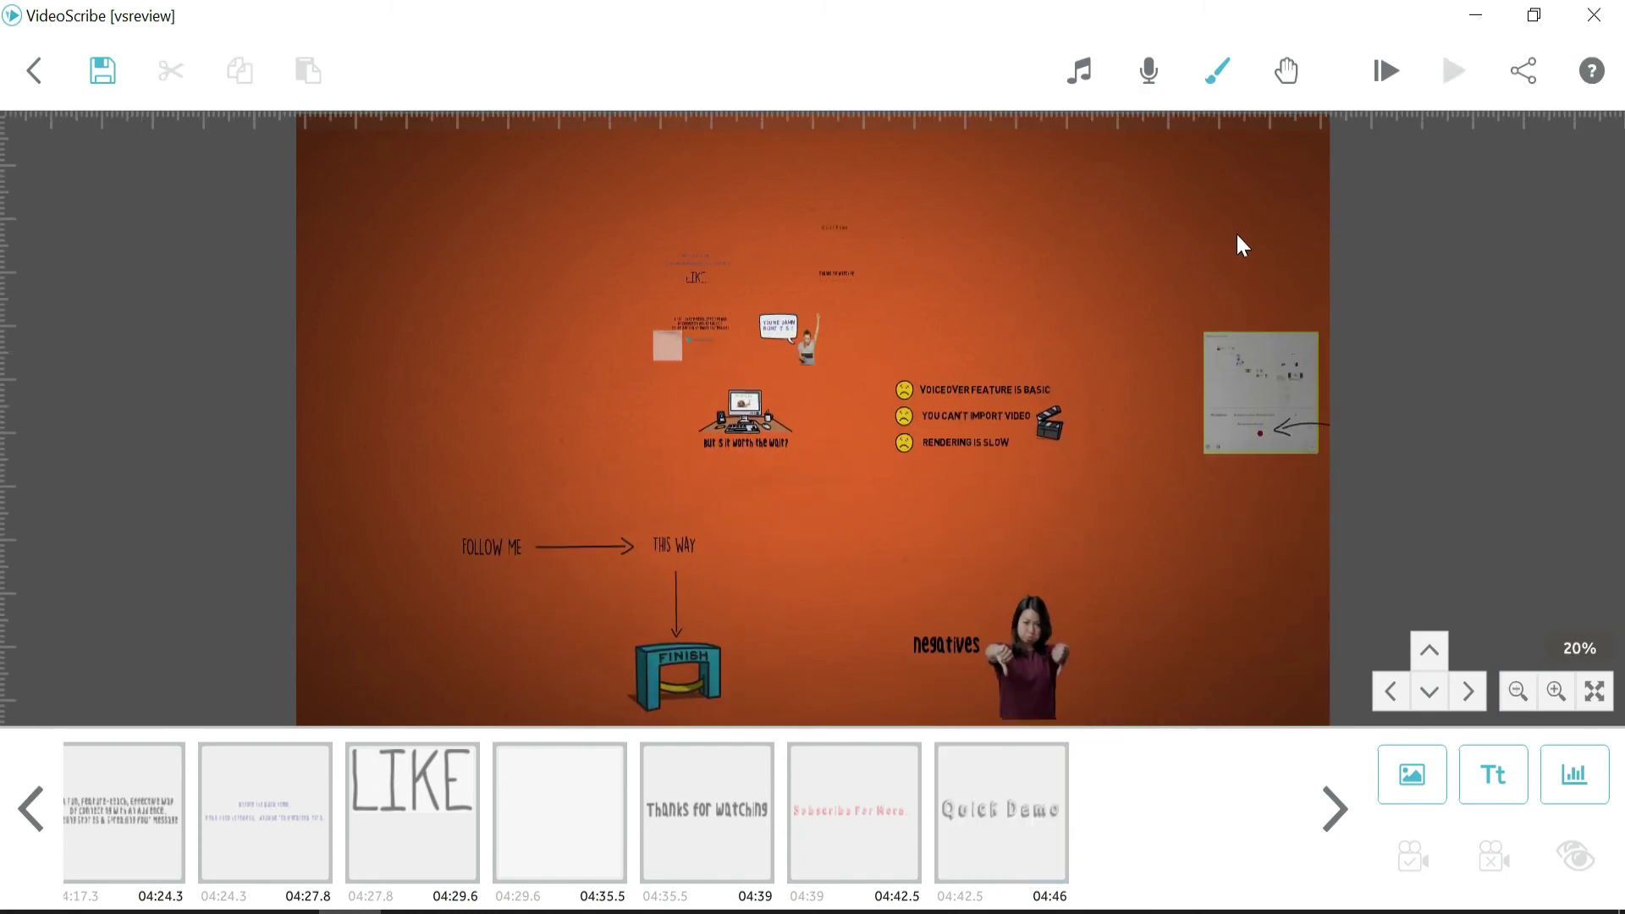
{"action": "left_click", "coordinate": [1522, 694]}
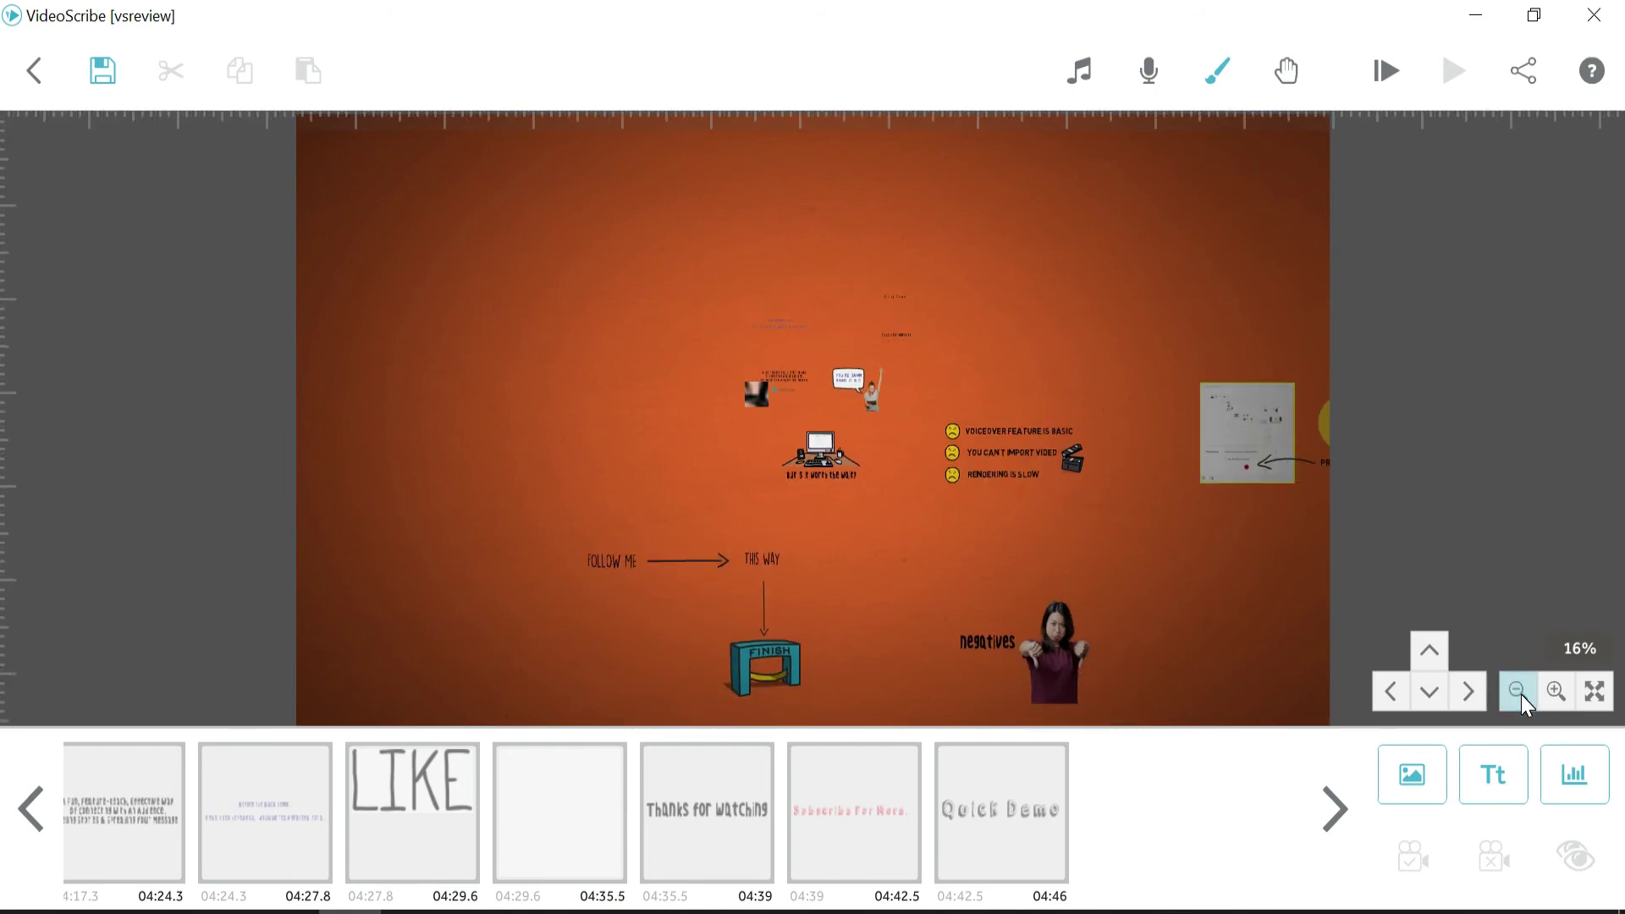
{"action": "left_click_drag", "start_coordinate": [1521, 695], "coordinate": [1521, 693]}
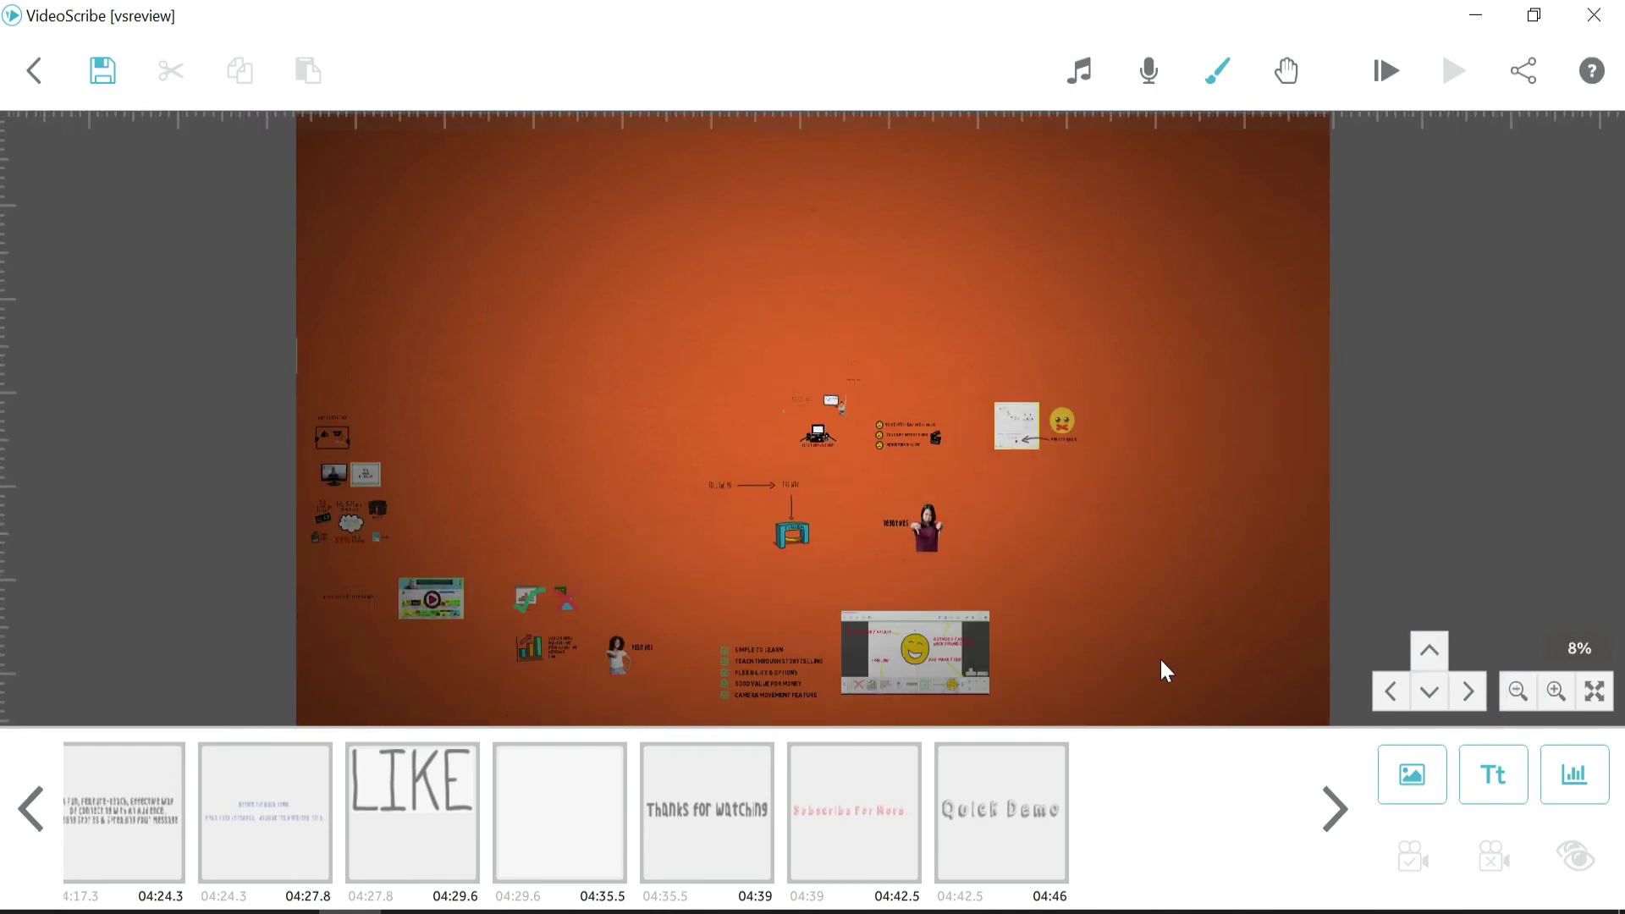
{"action": "left_click_drag", "start_coordinate": [1164, 669], "coordinate": [1281, 570]}
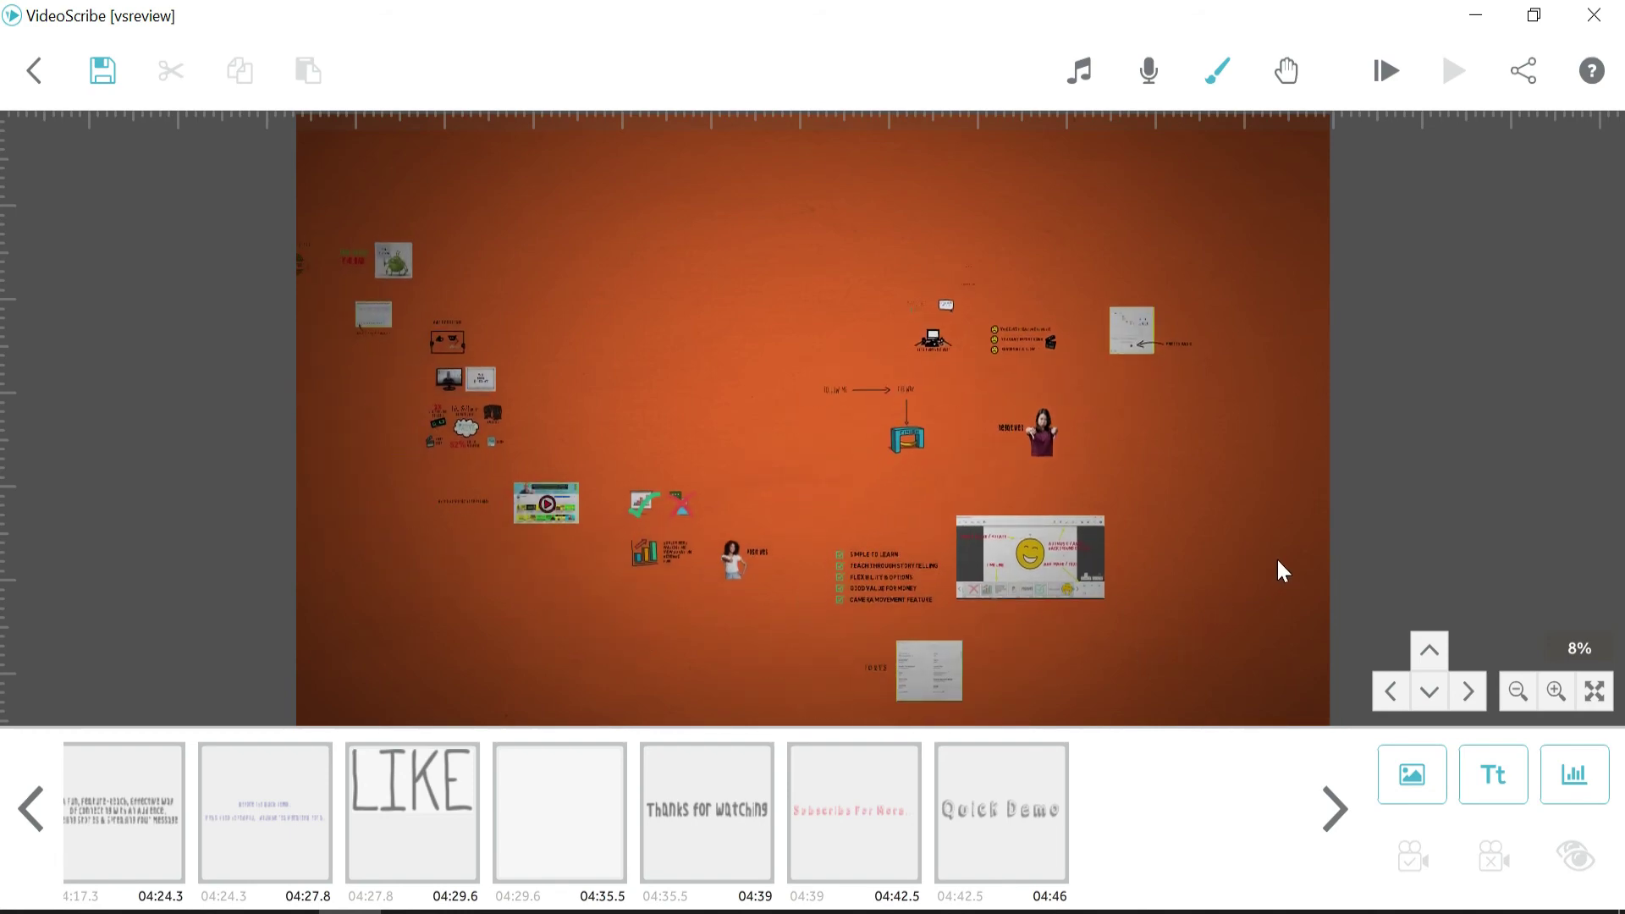
{"action": "left_click_drag", "start_coordinate": [376, 641], "coordinate": [456, 644]}
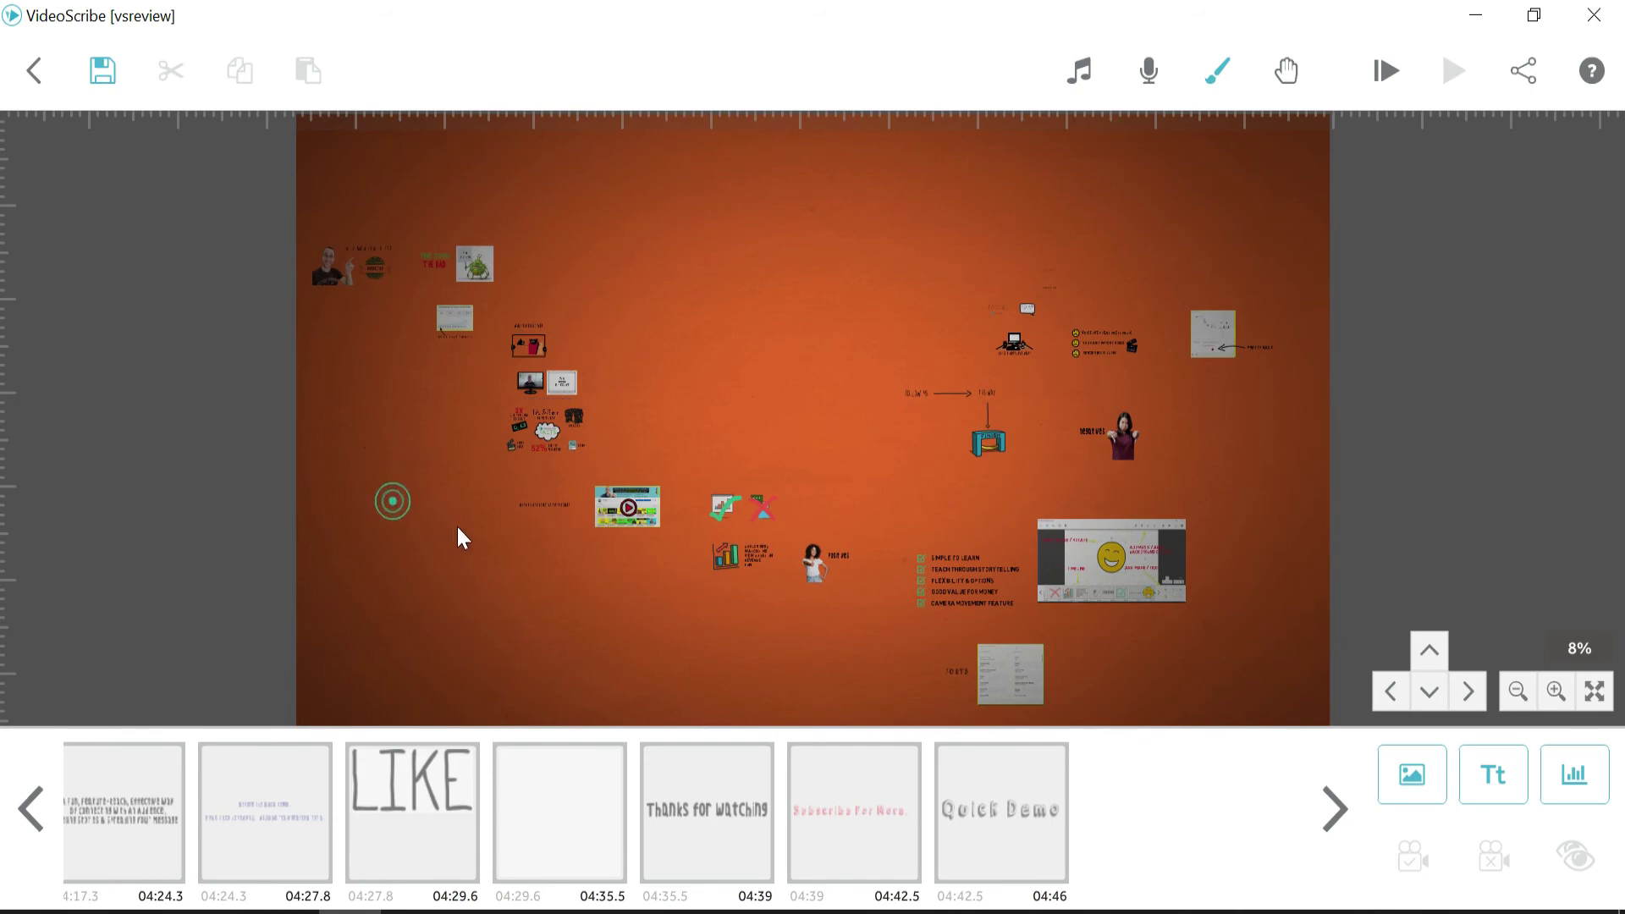
{"action": "left_click_drag", "start_coordinate": [461, 538], "coordinate": [579, 559]}
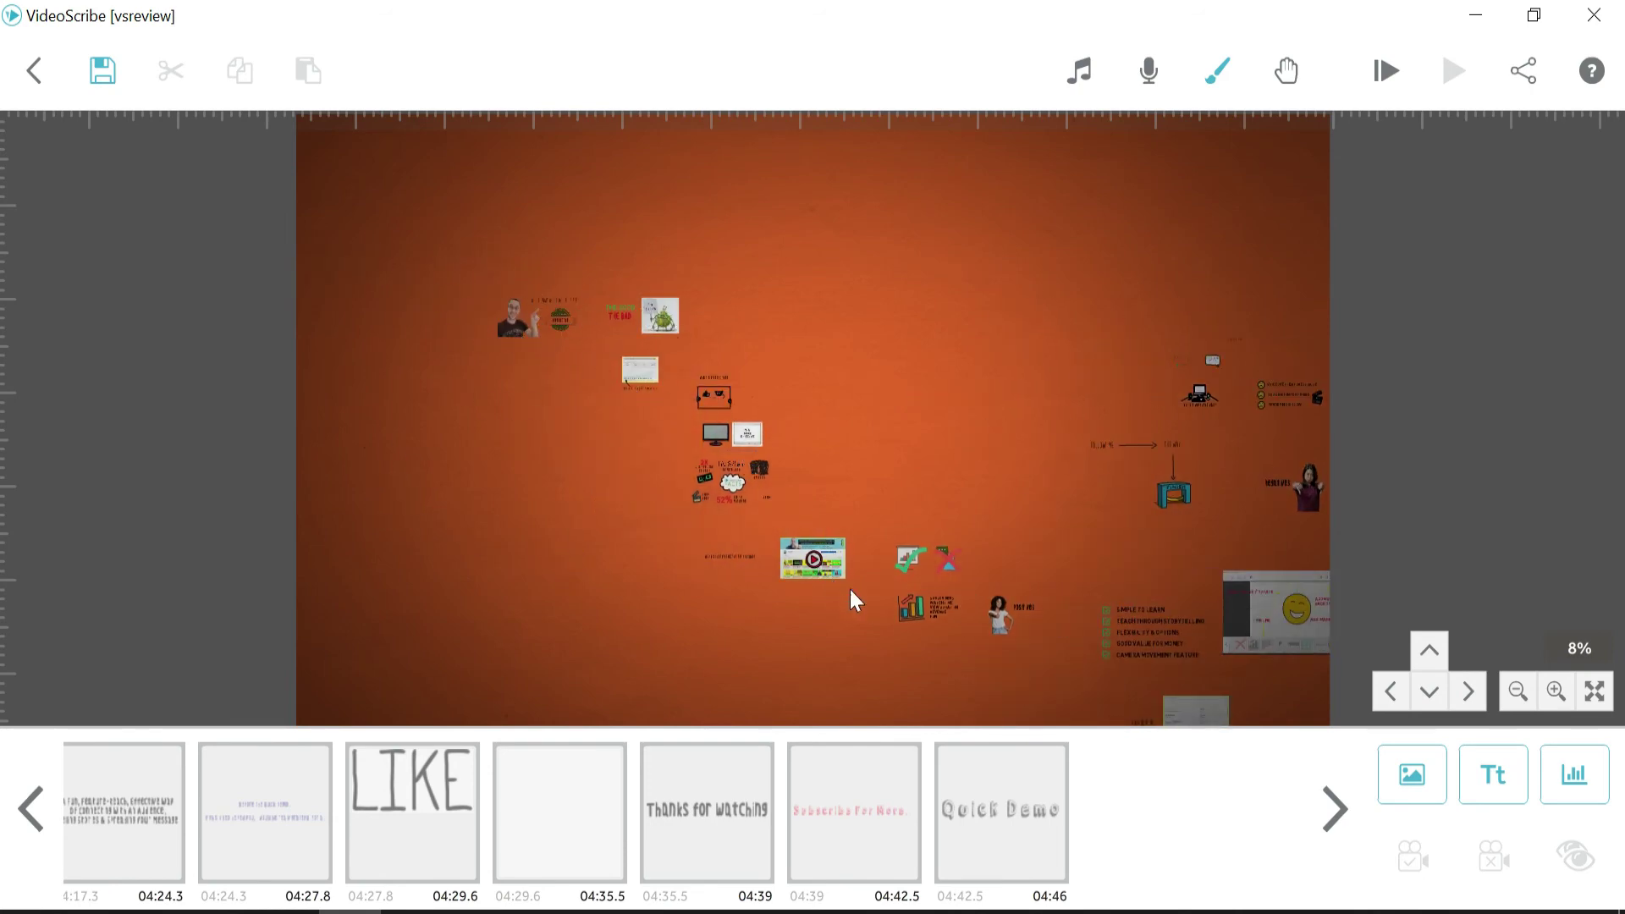
{"action": "left_click", "coordinate": [732, 483]}
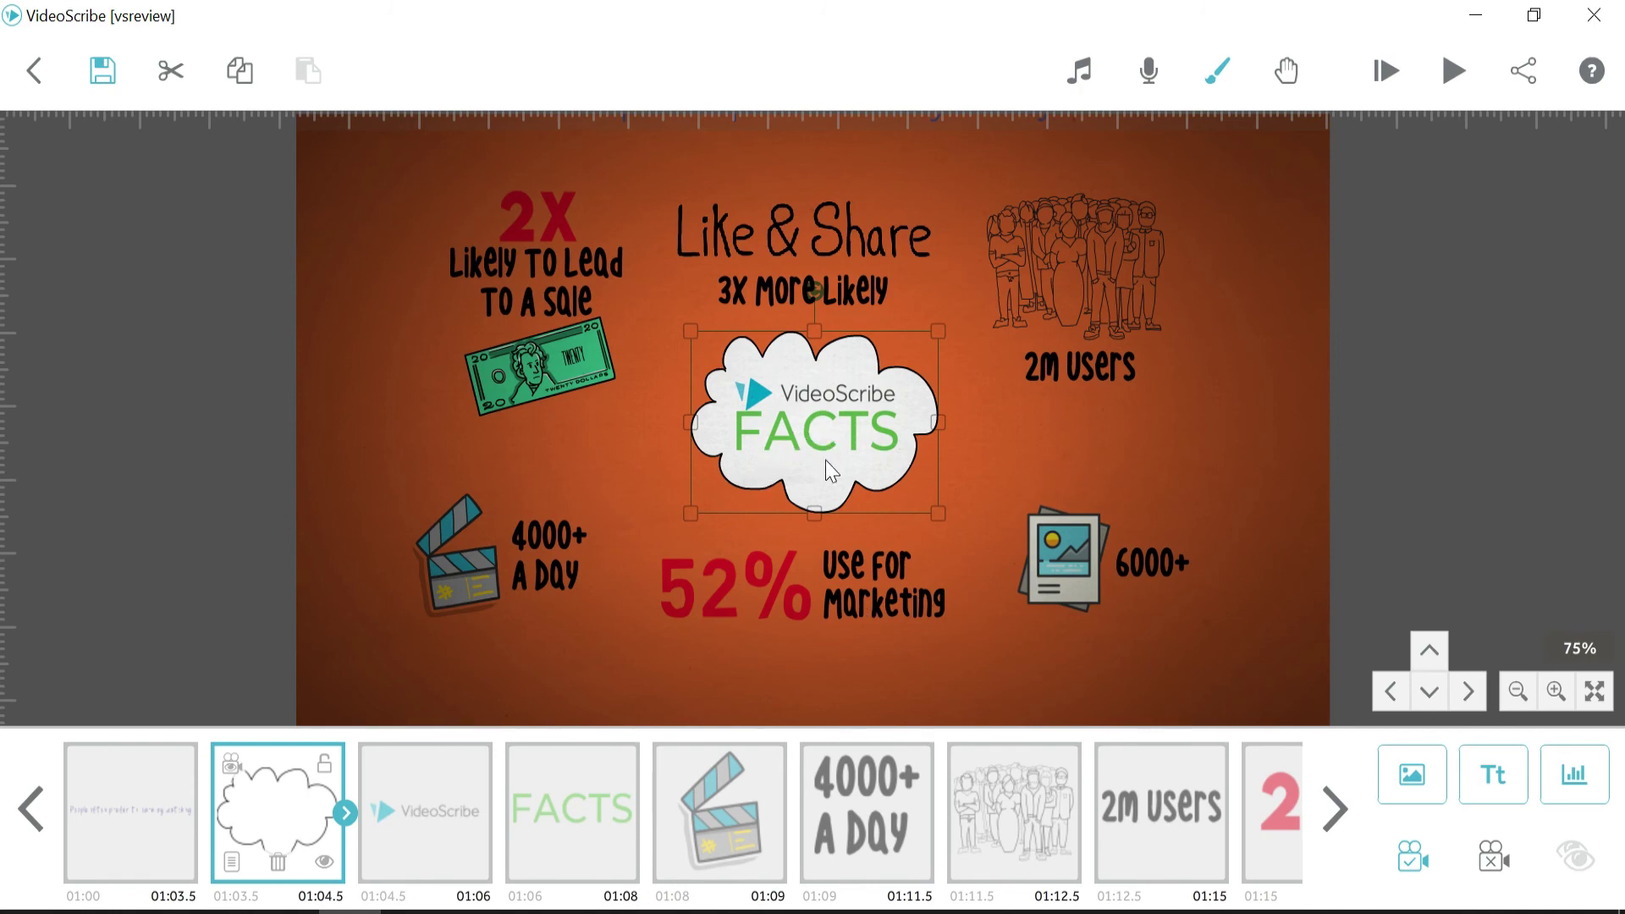
{"action": "mouse_move", "coordinate": [480, 567]}
{"action": "left_mouse_down"}
{"action": "mouse_move", "coordinate": [404, 555]}
{"action": "mouse_move", "coordinate": [461, 536]}
{"action": "mouse_move", "coordinate": [462, 578]}
{"action": "left_mouse_up"}
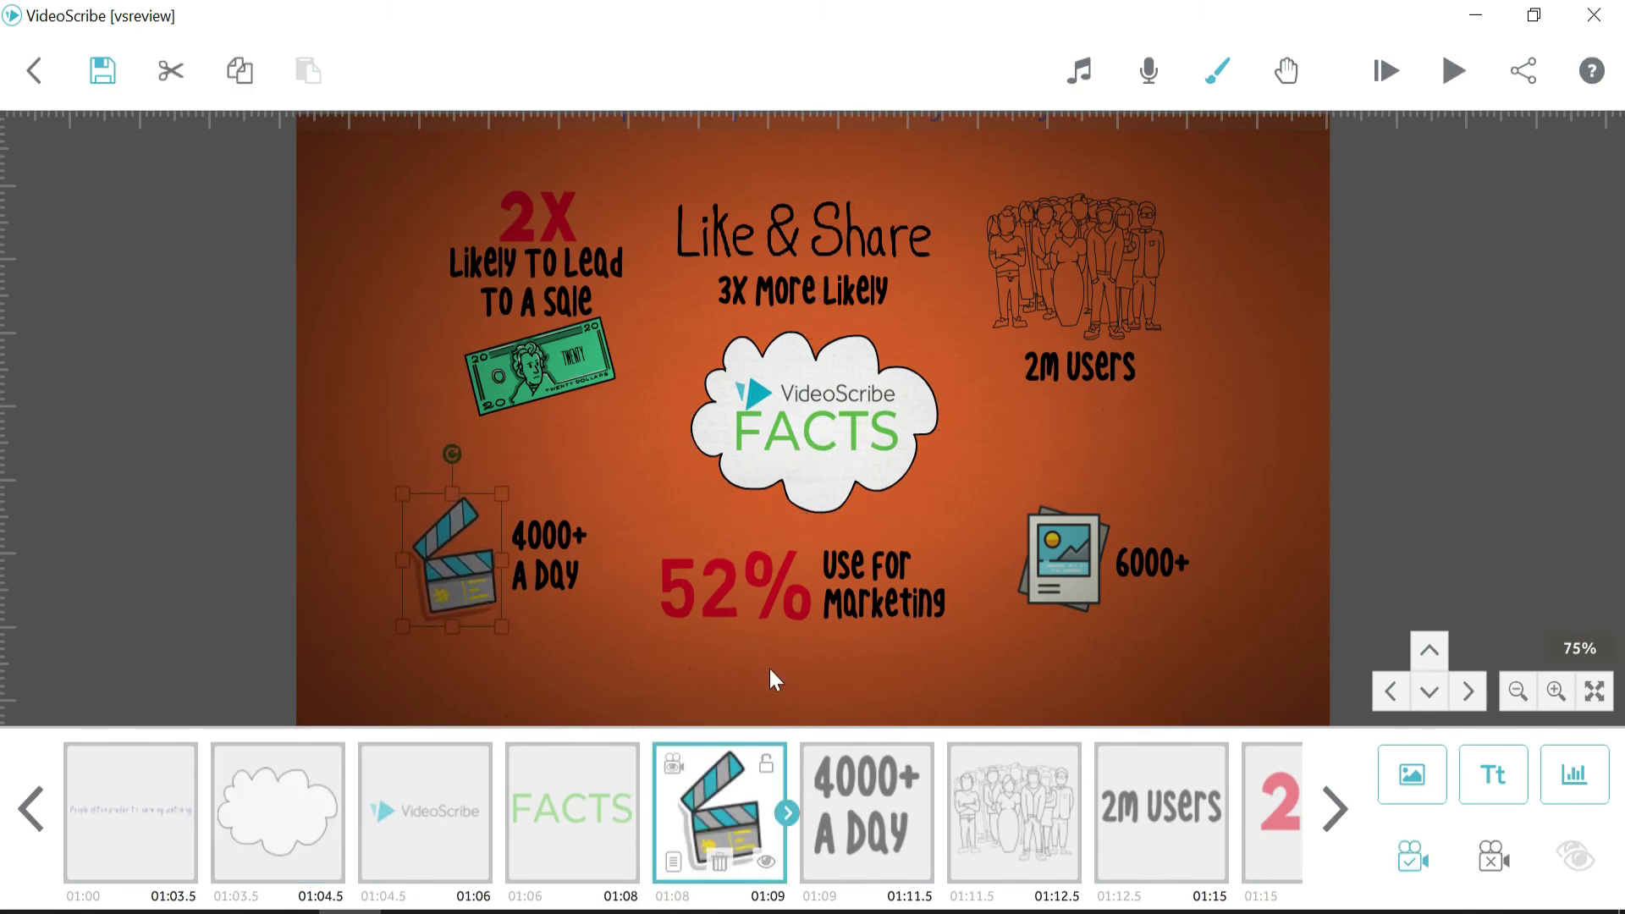
{"action": "left_click", "coordinate": [1393, 777]}
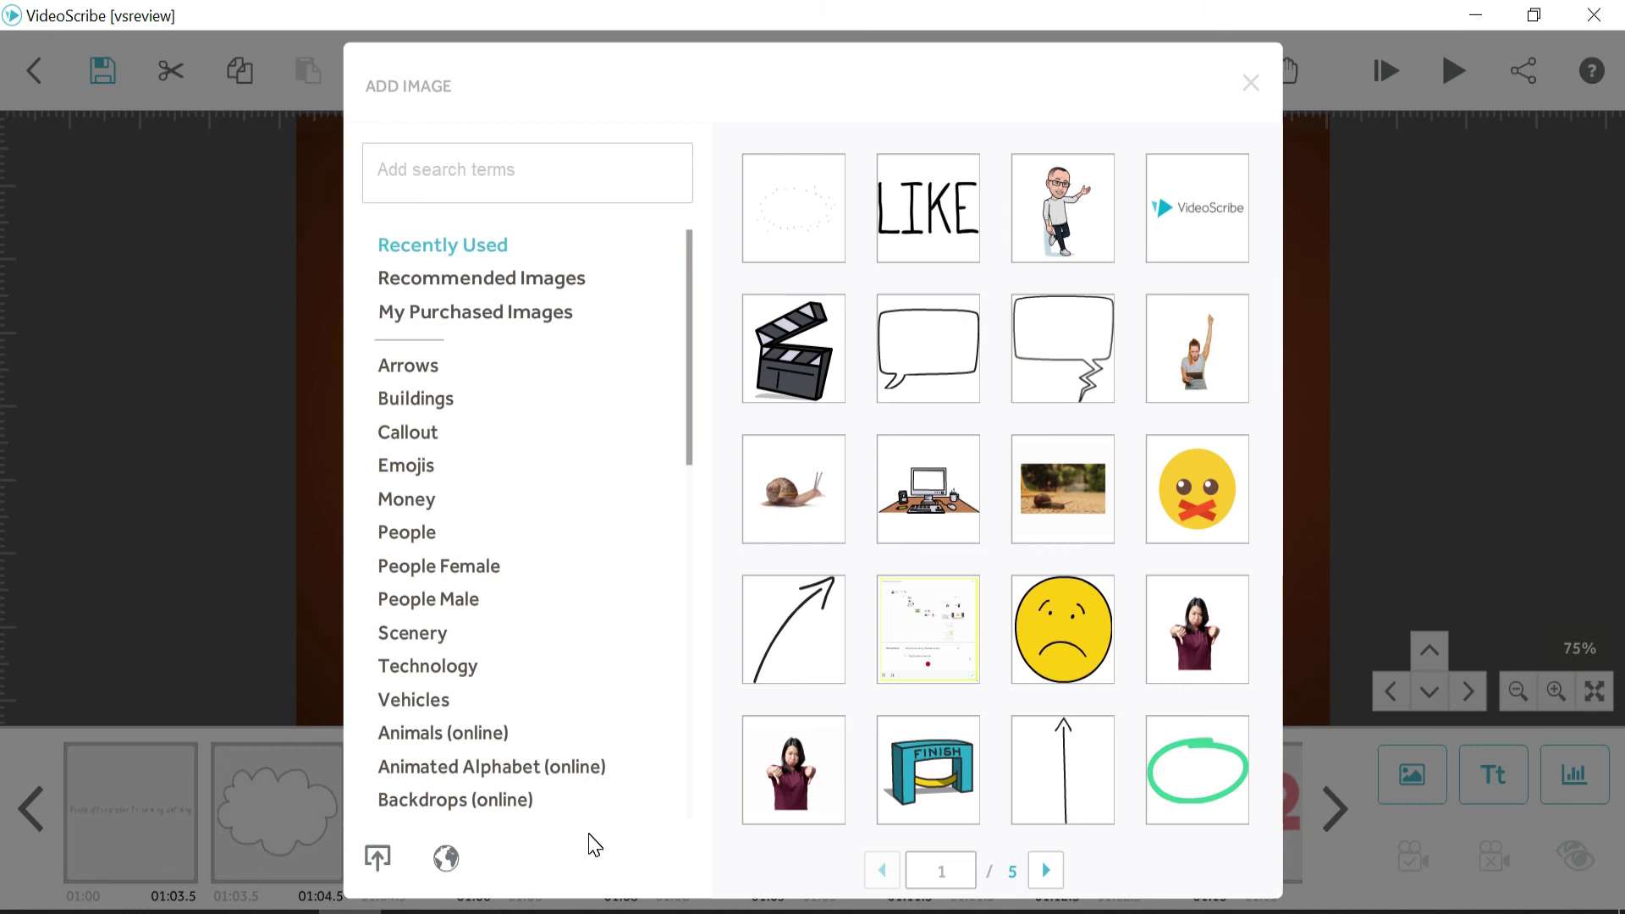
{"action": "scroll", "coordinate": [574, 533], "scroll_direction": "down", "scroll_amount": 6}
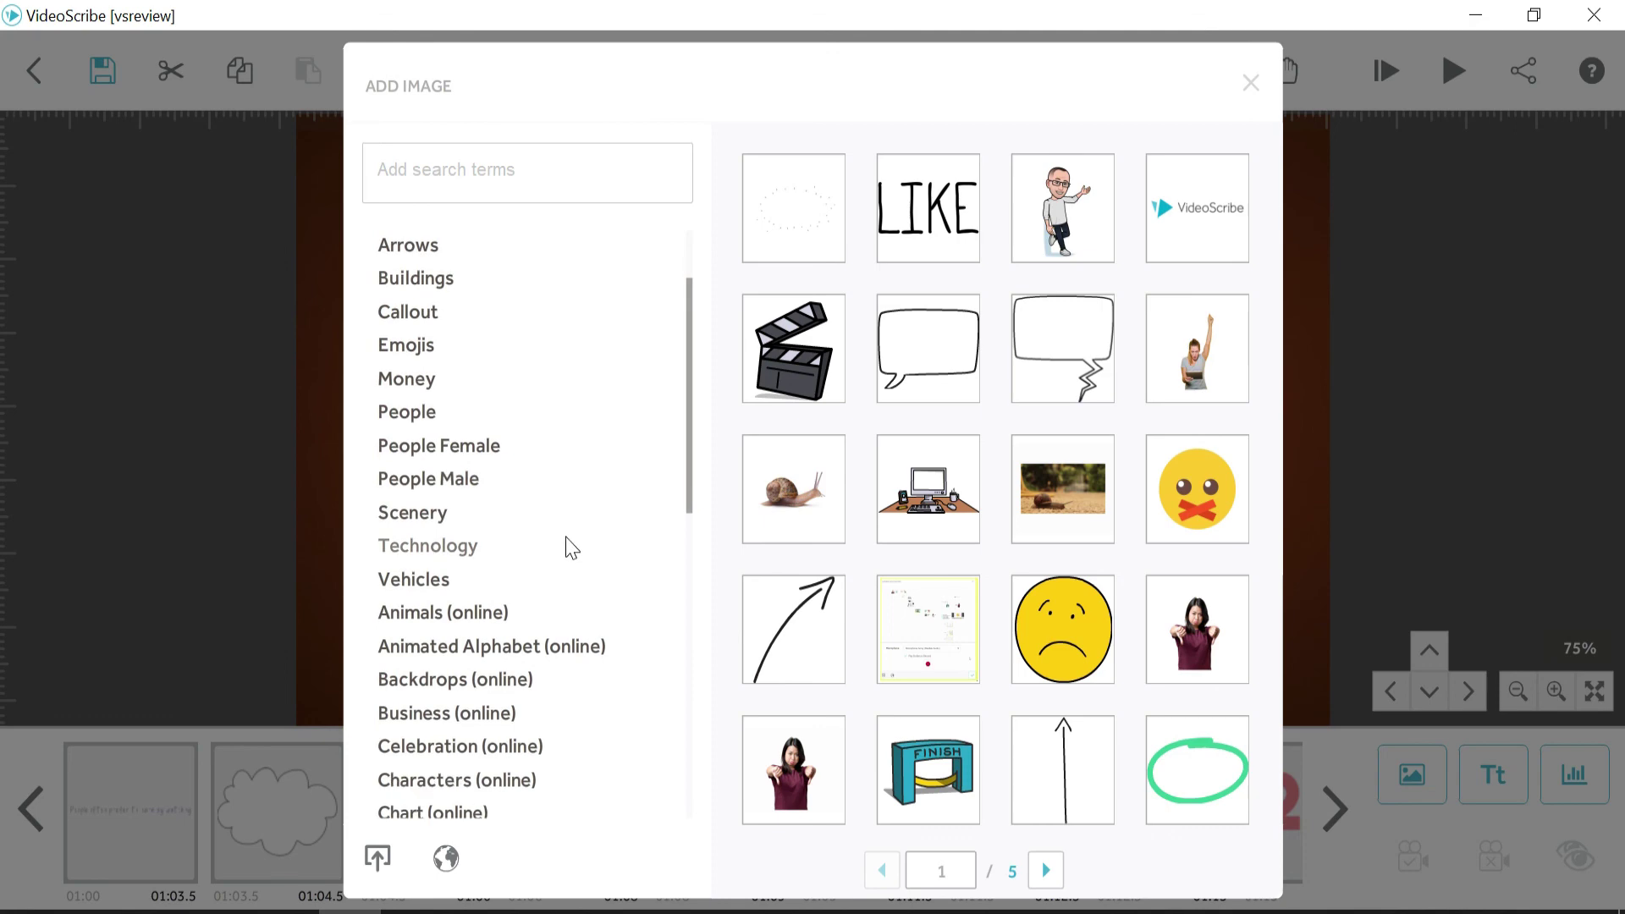
{"action": "scroll", "coordinate": [483, 518], "scroll_direction": "down", "scroll_amount": 6}
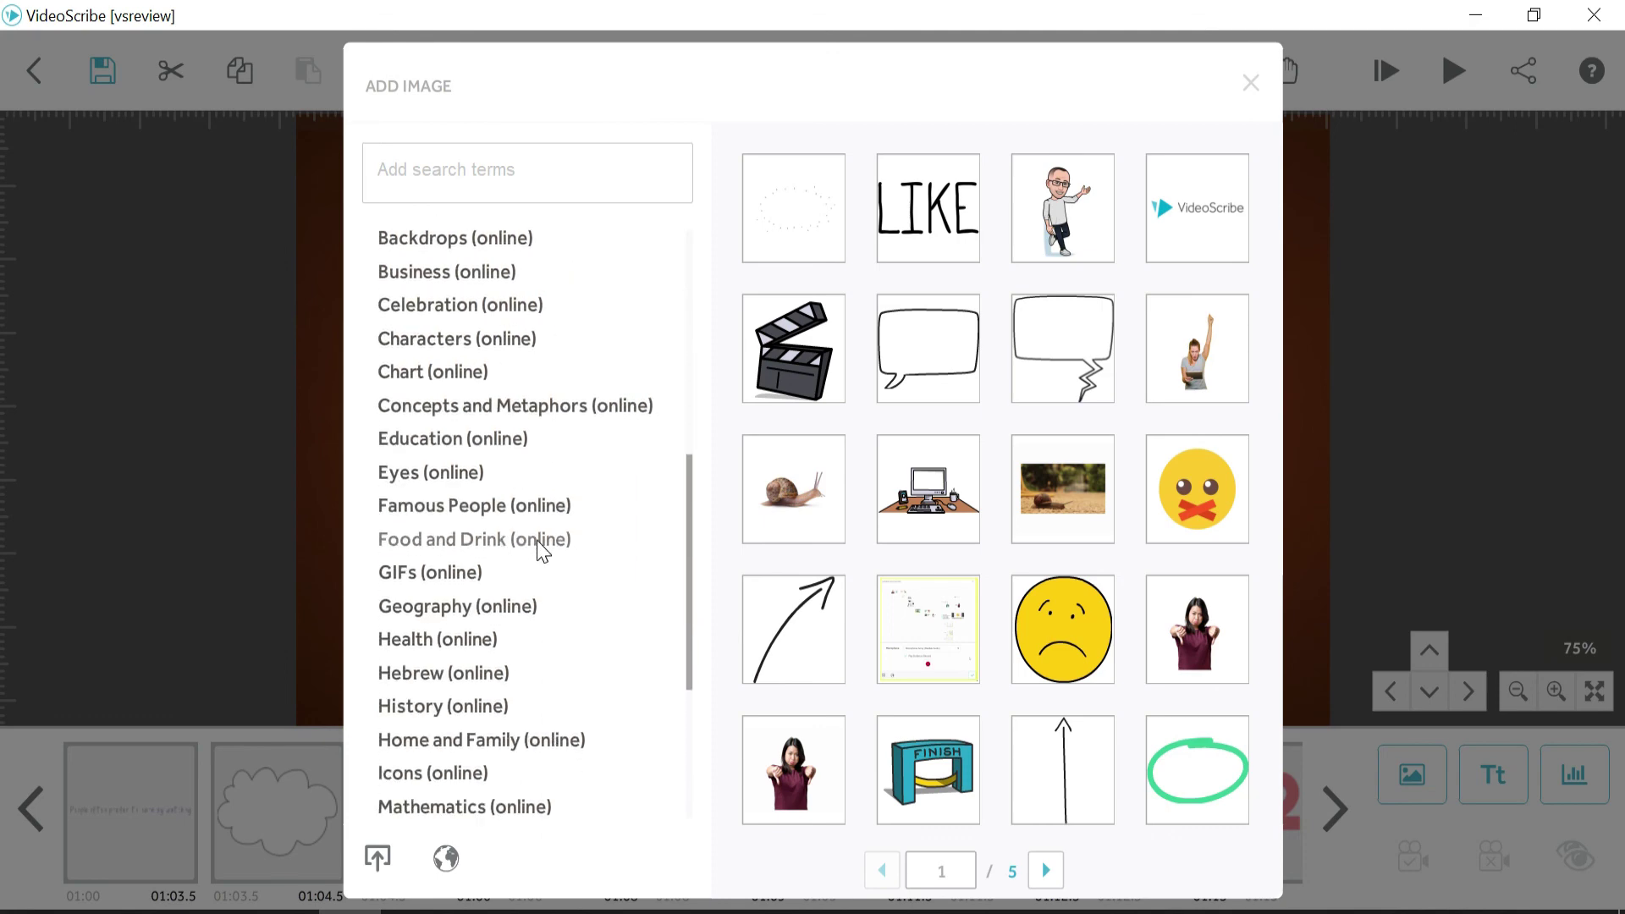
{"action": "left_click", "coordinate": [485, 164]}
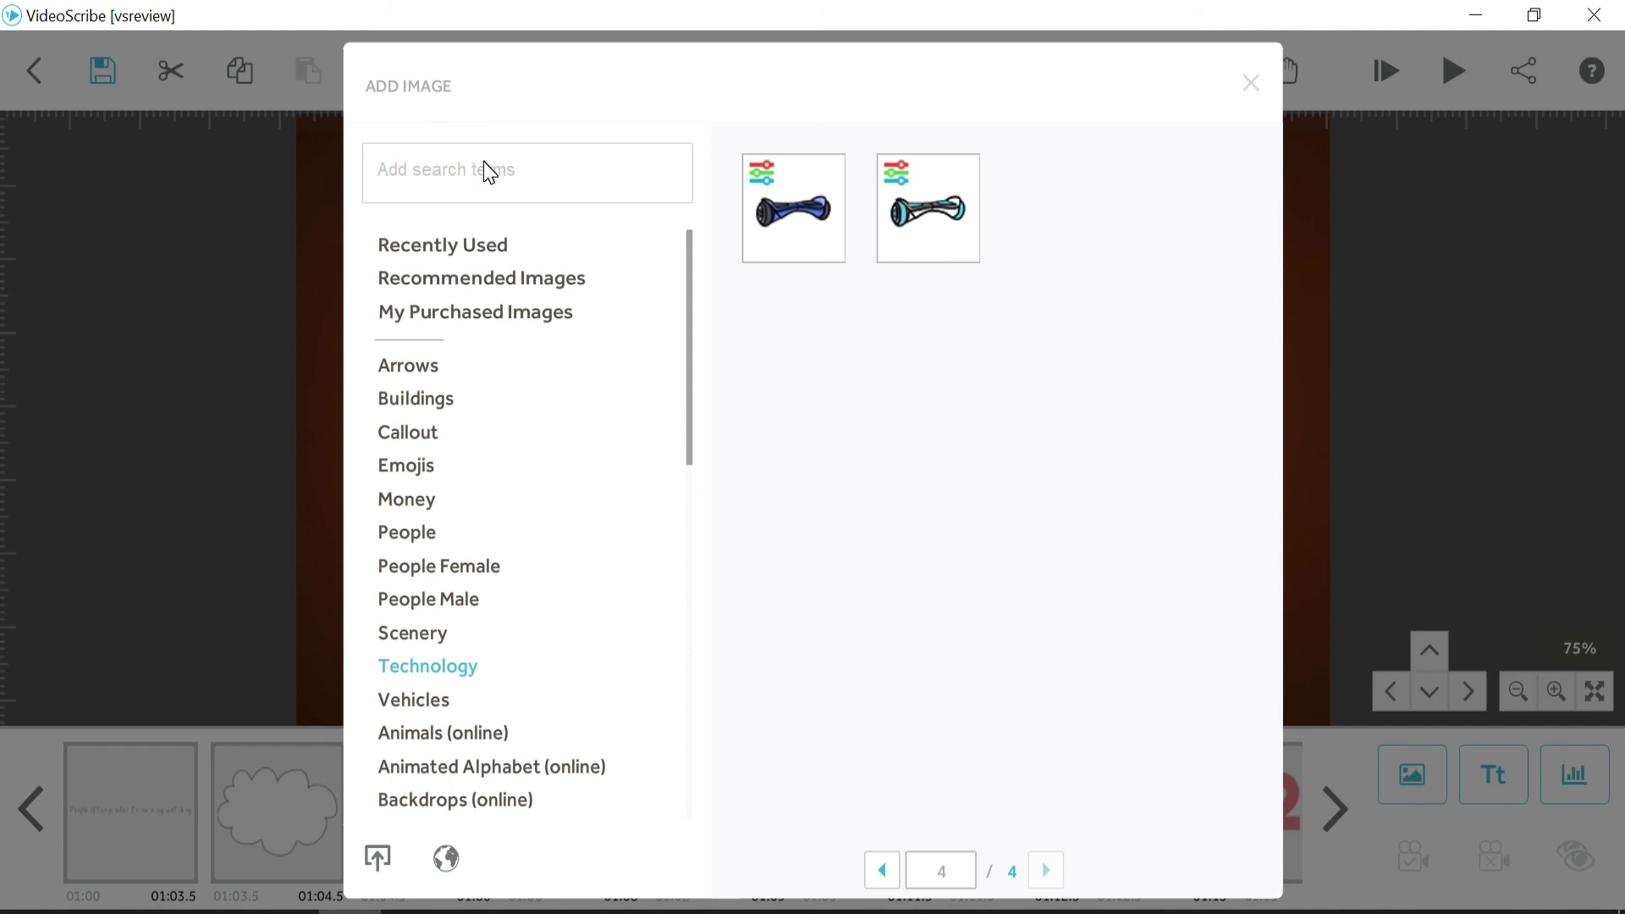
{"action": "type", "text": "house"}
{"action": "key", "text": "Return"}
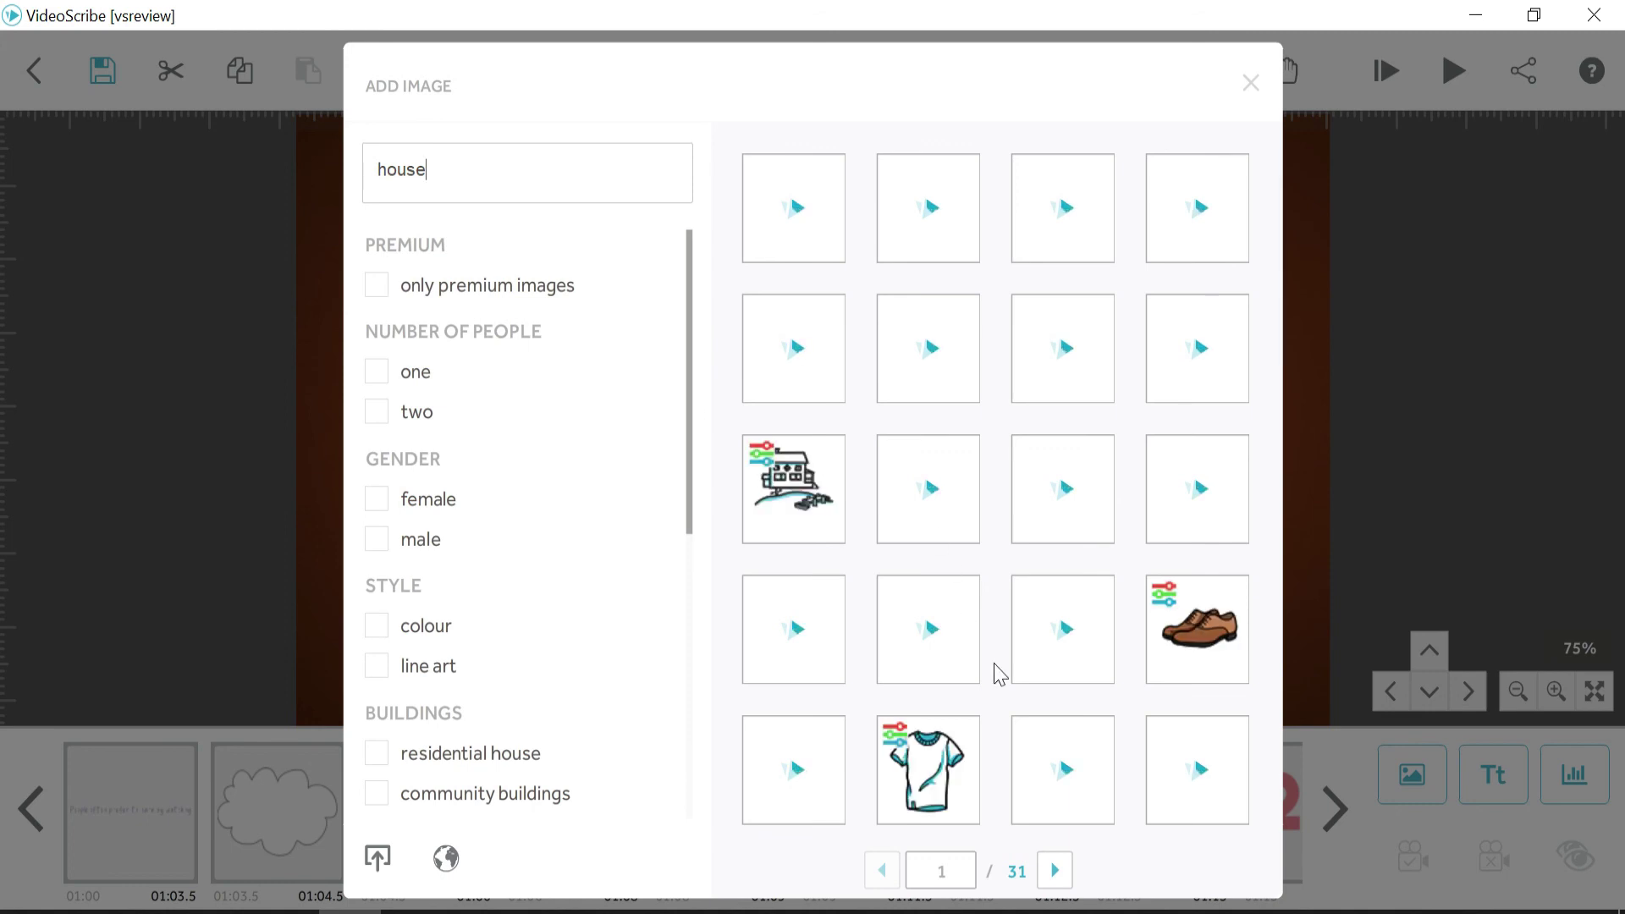
{"action": "left_click", "coordinate": [377, 286]}
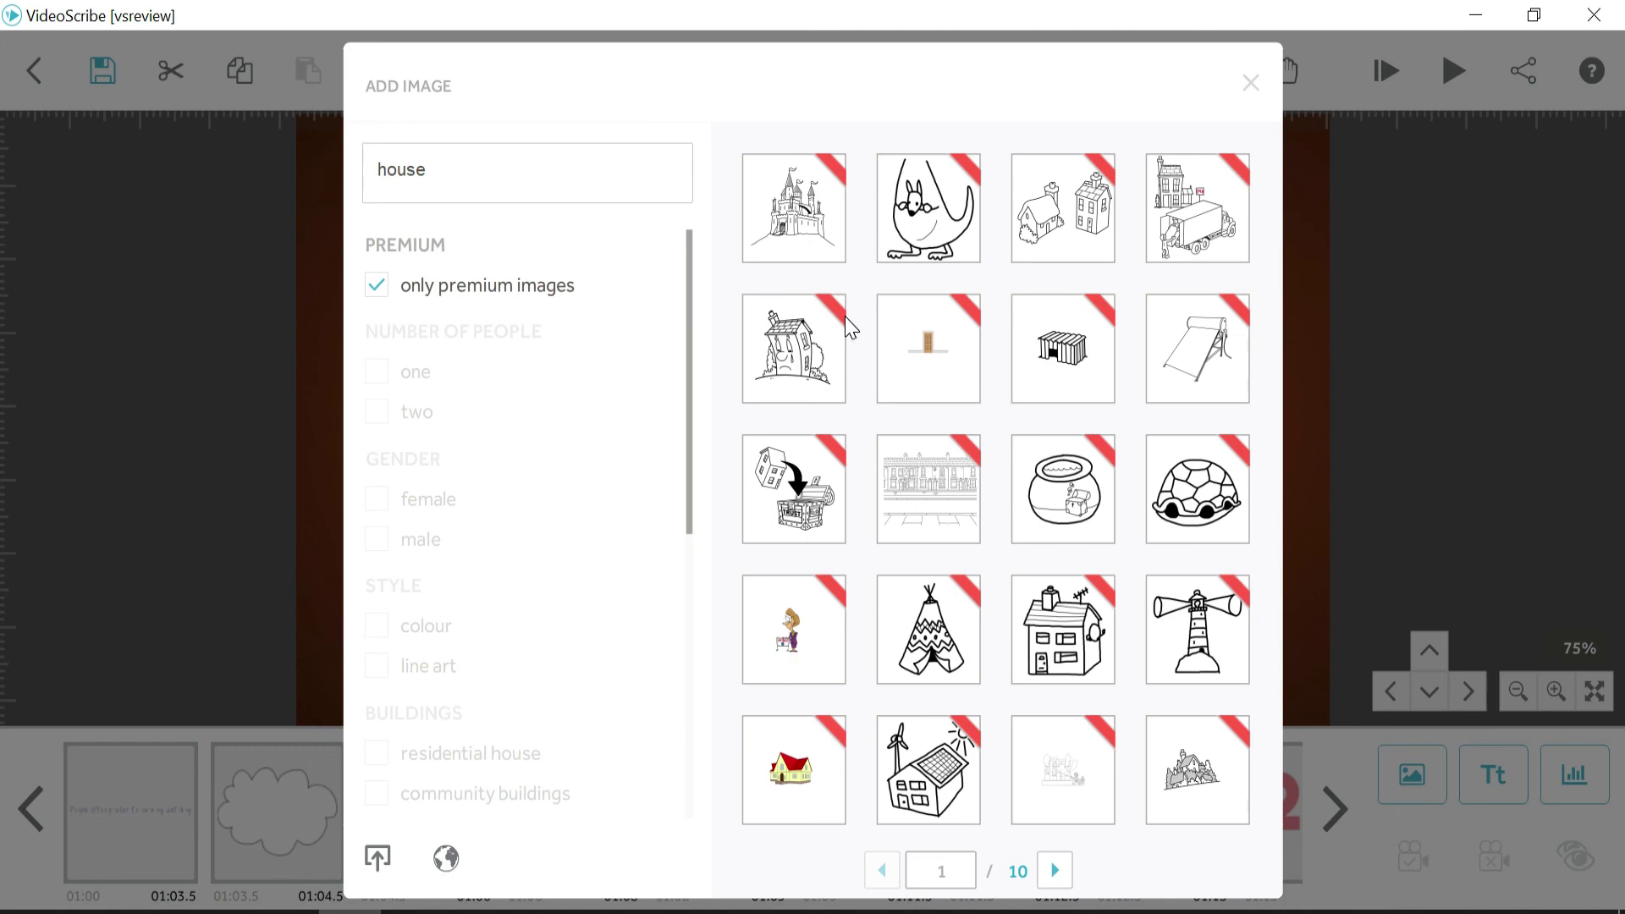
{"action": "left_click", "coordinate": [1251, 82]}
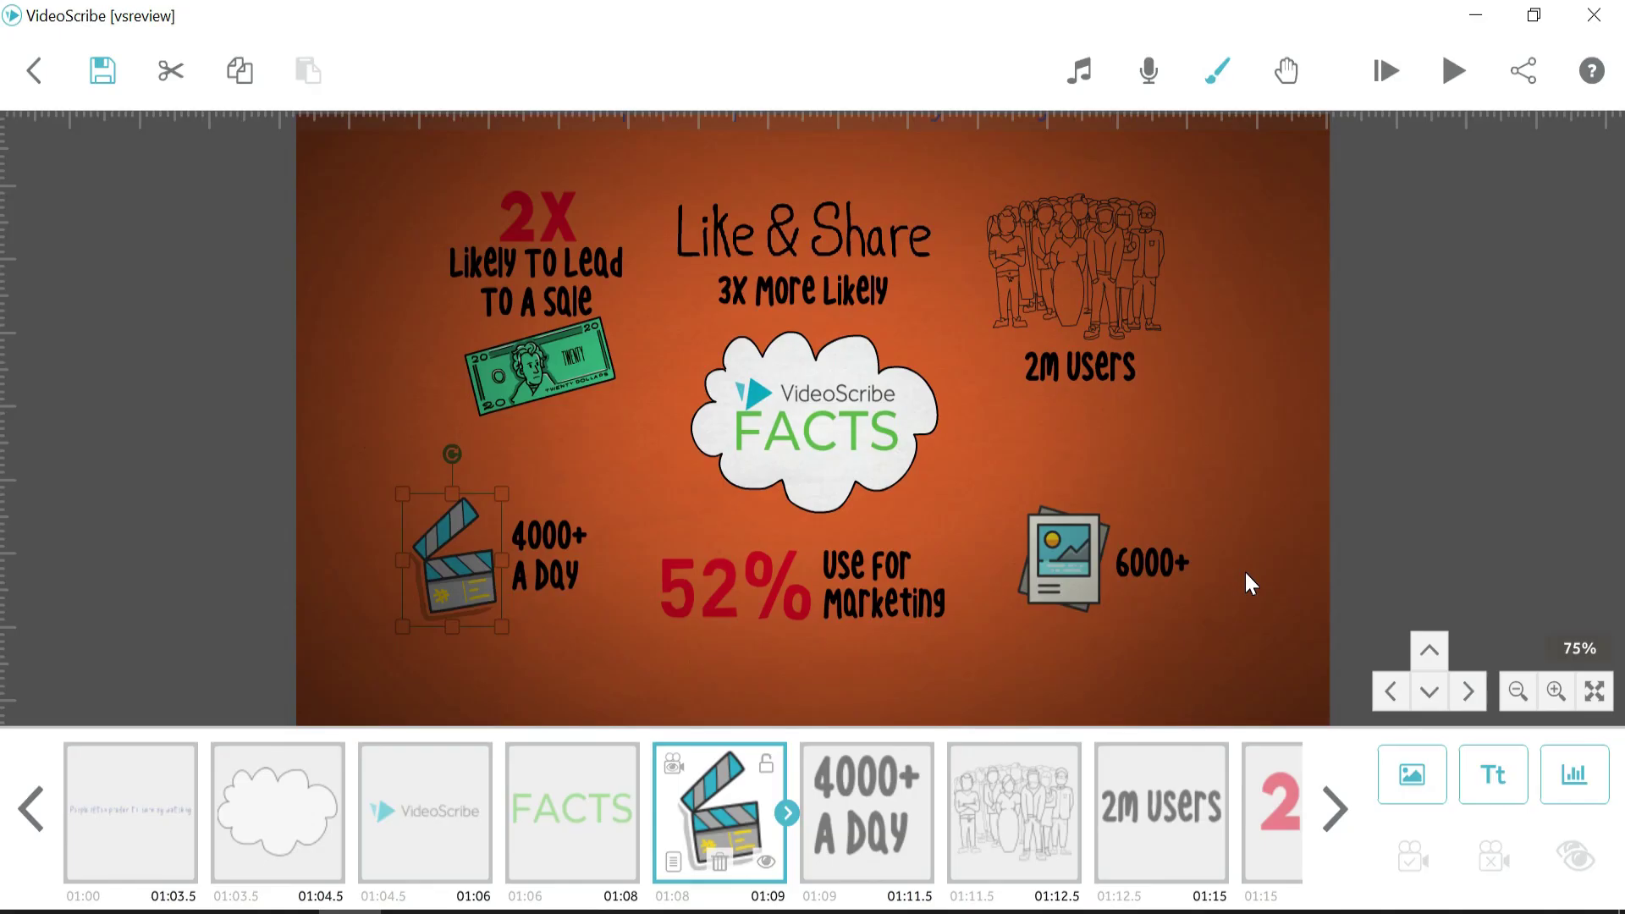
Add a new text element and show its font list, currently Uncontrolled Emotions.
{"action": "left_click", "coordinate": [1498, 781]}
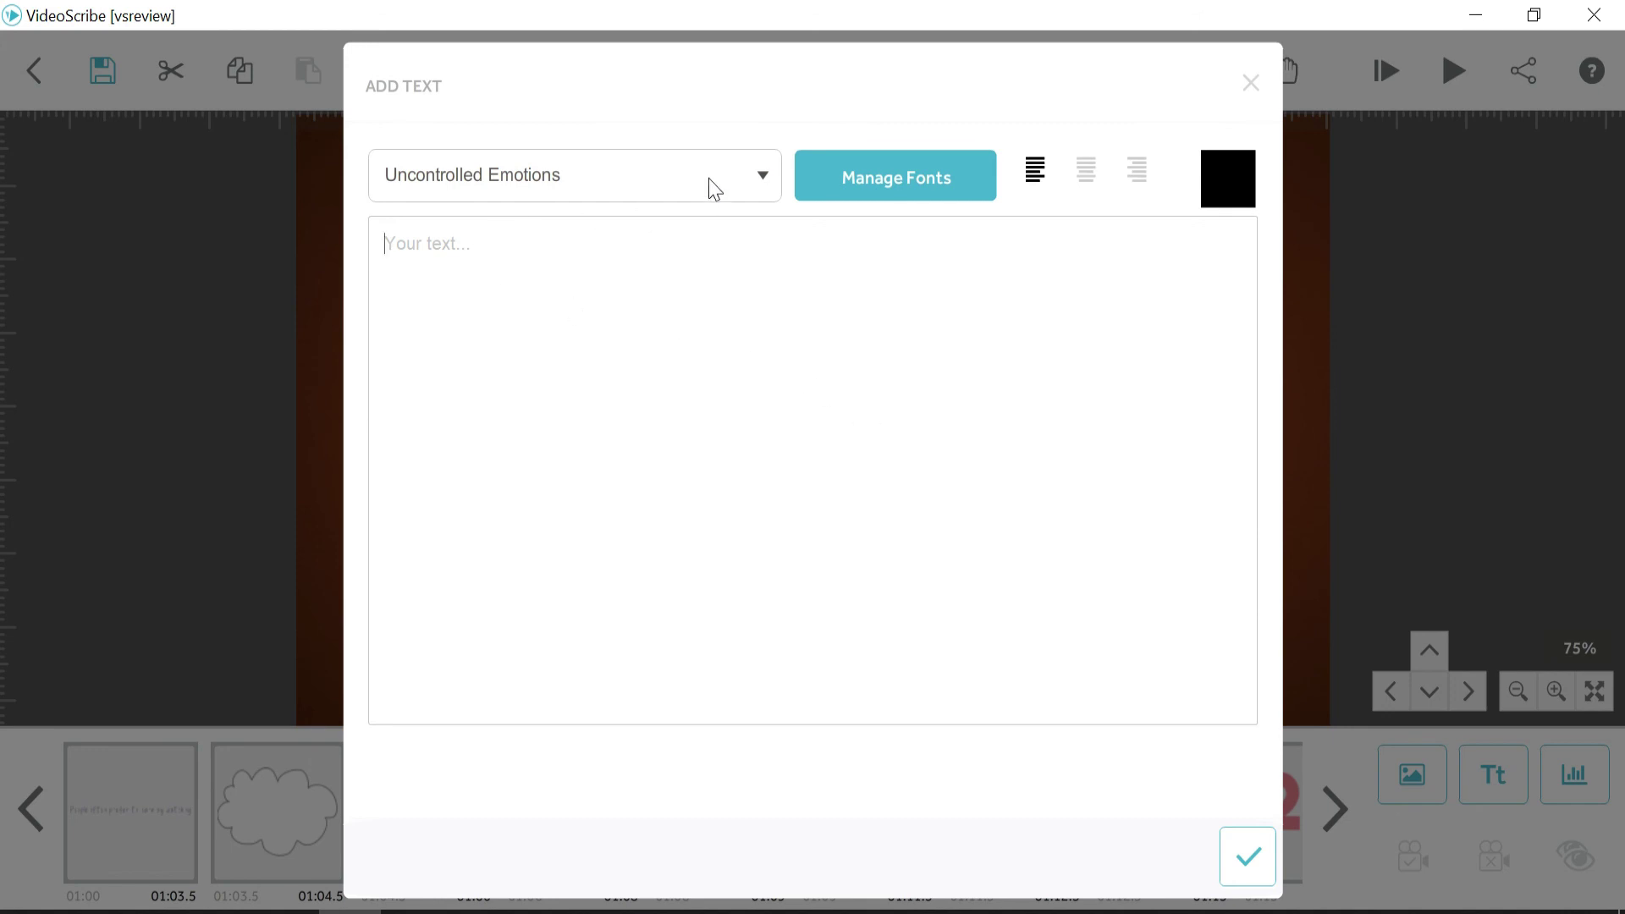
{"action": "left_click", "coordinate": [763, 175]}
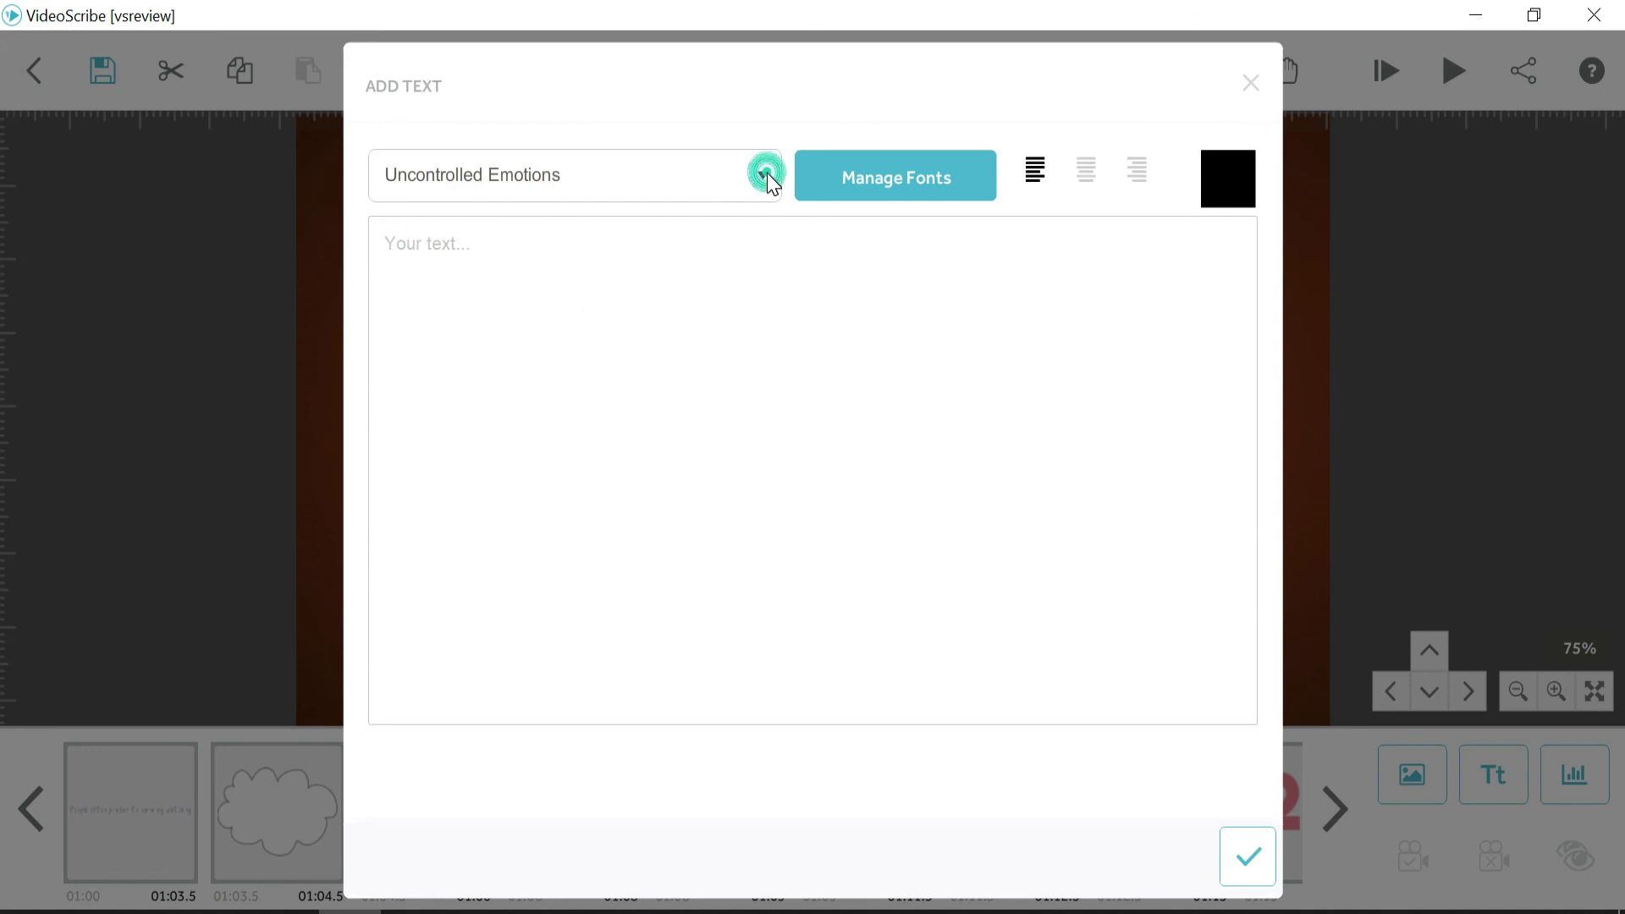